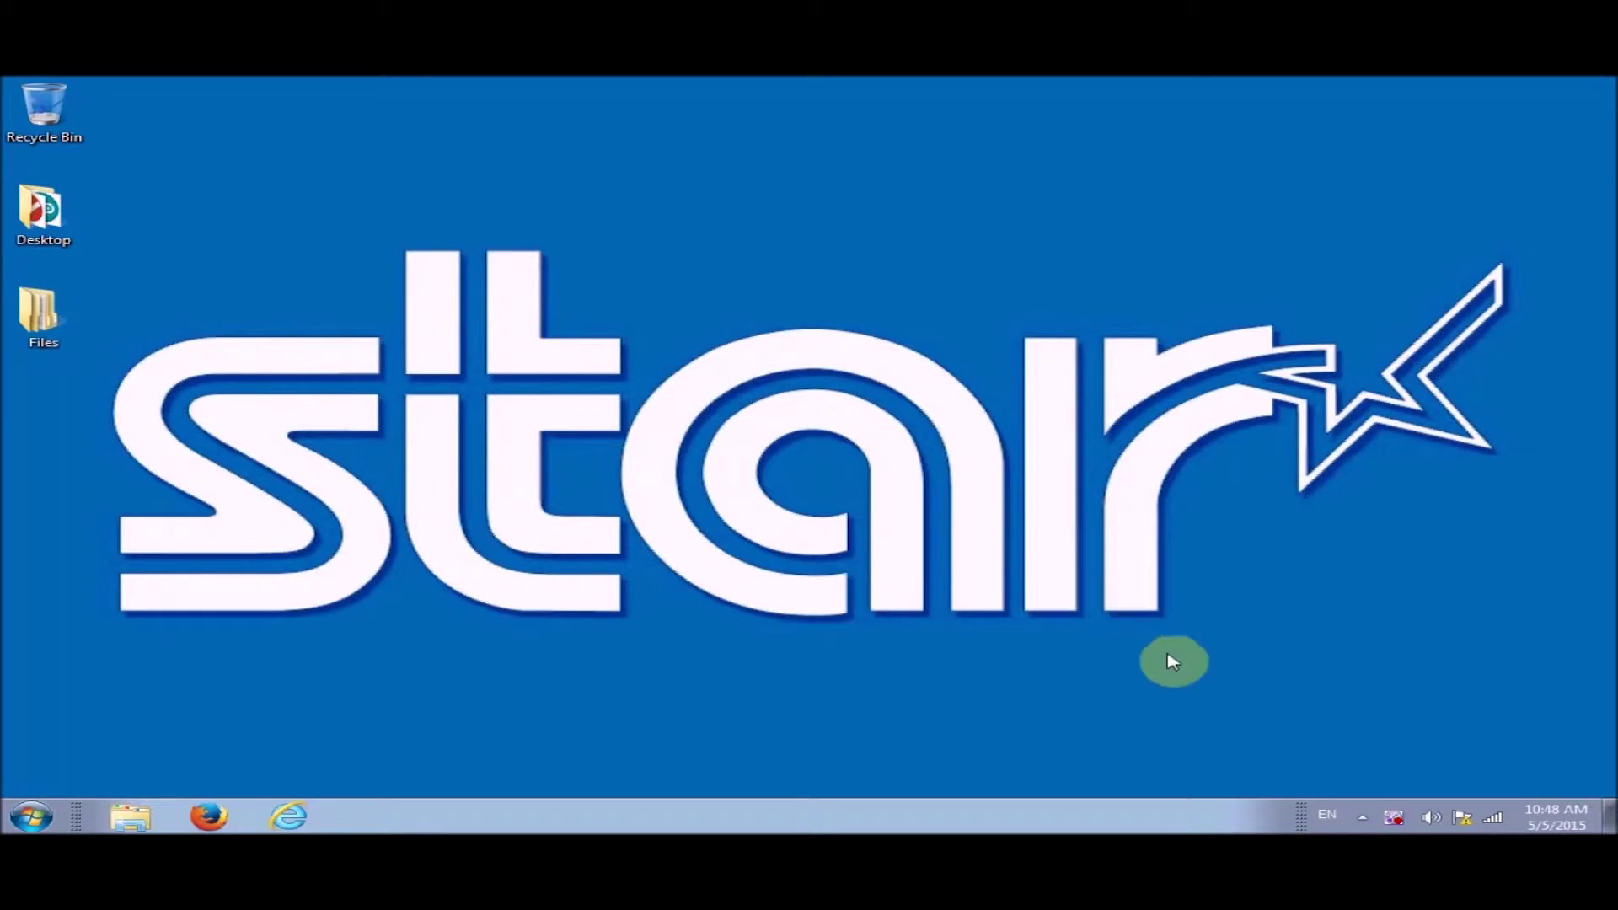
# Connect the computer to the open Starwifi wireless network from the tray network list
pyautogui.click(1493, 815)
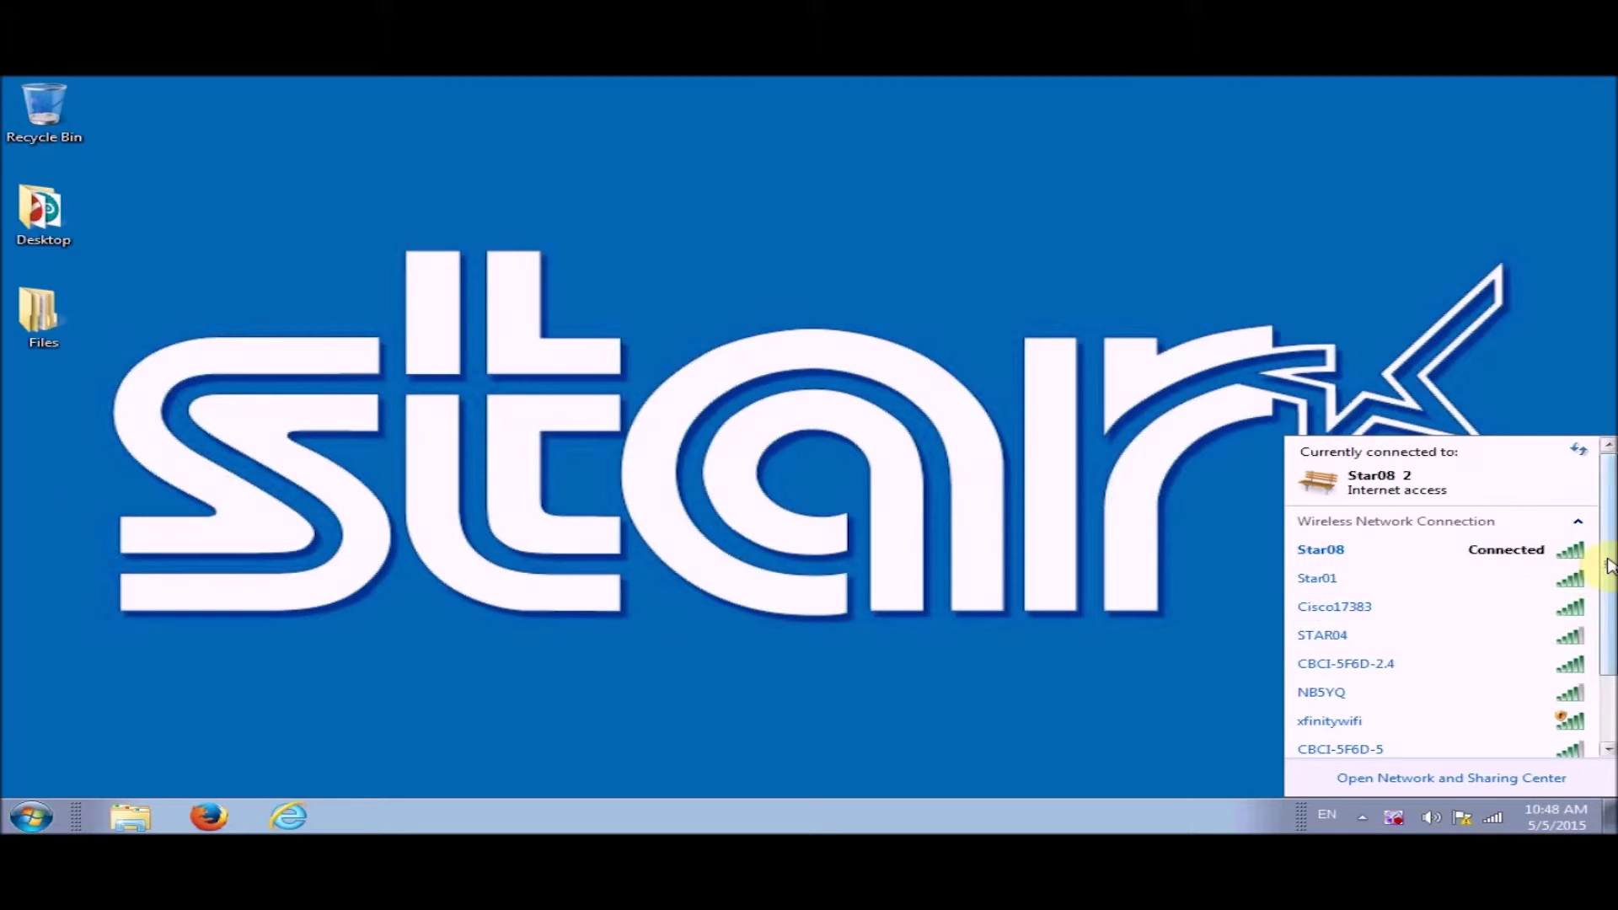
pyautogui.moveTo(1606, 557); pyautogui.dragTo(1601, 632)
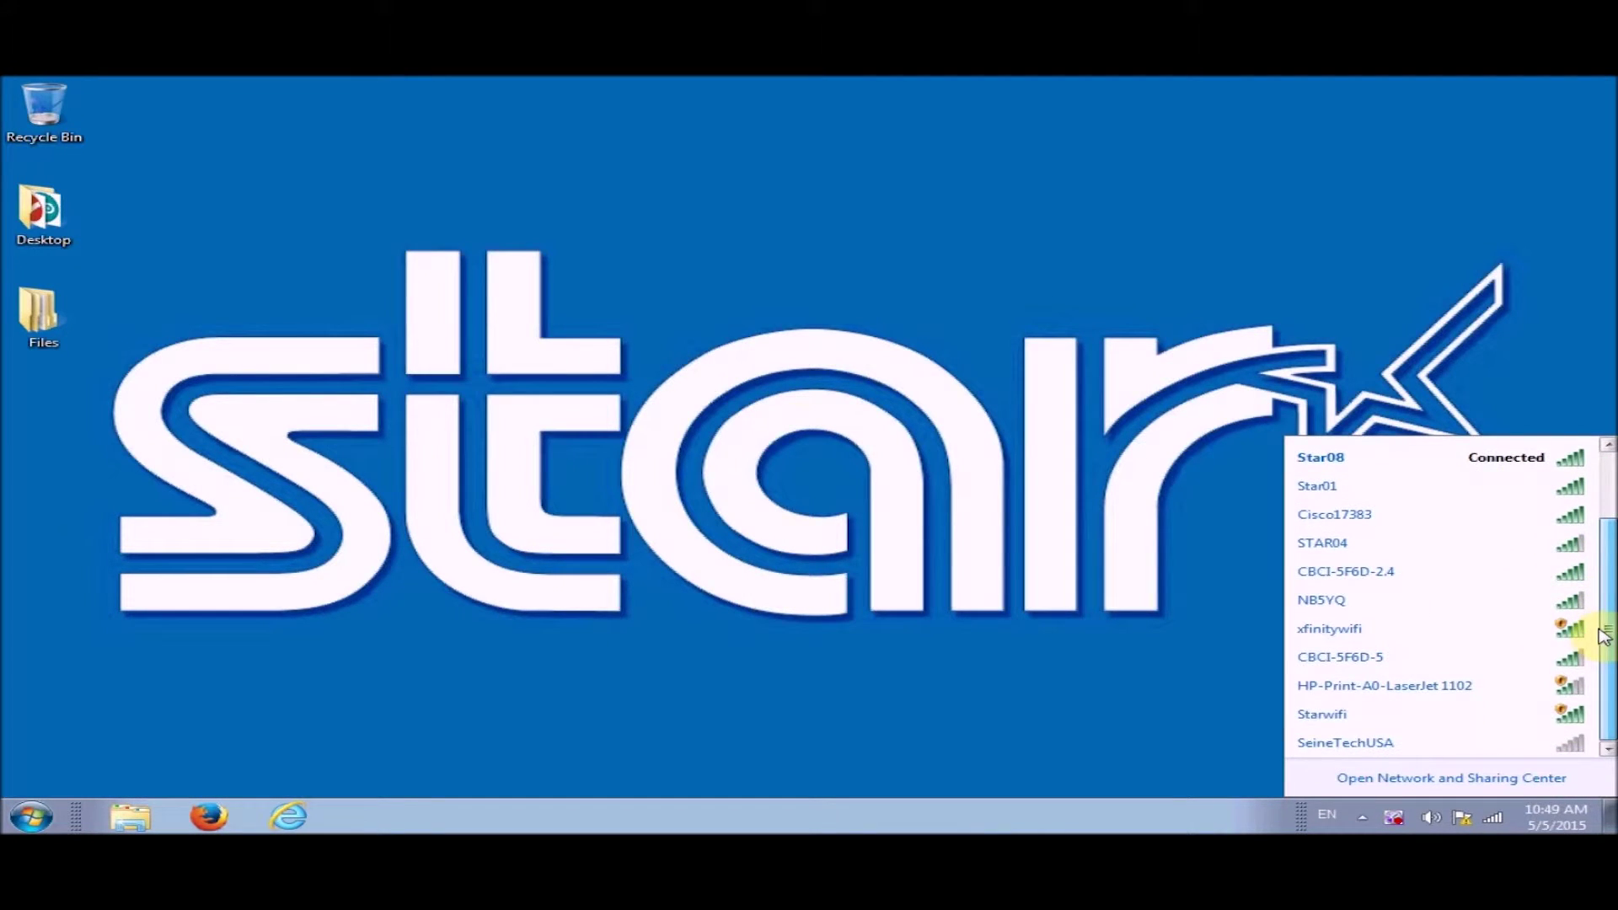
pyautogui.click(1338, 717)
pyautogui.click(1536, 741)
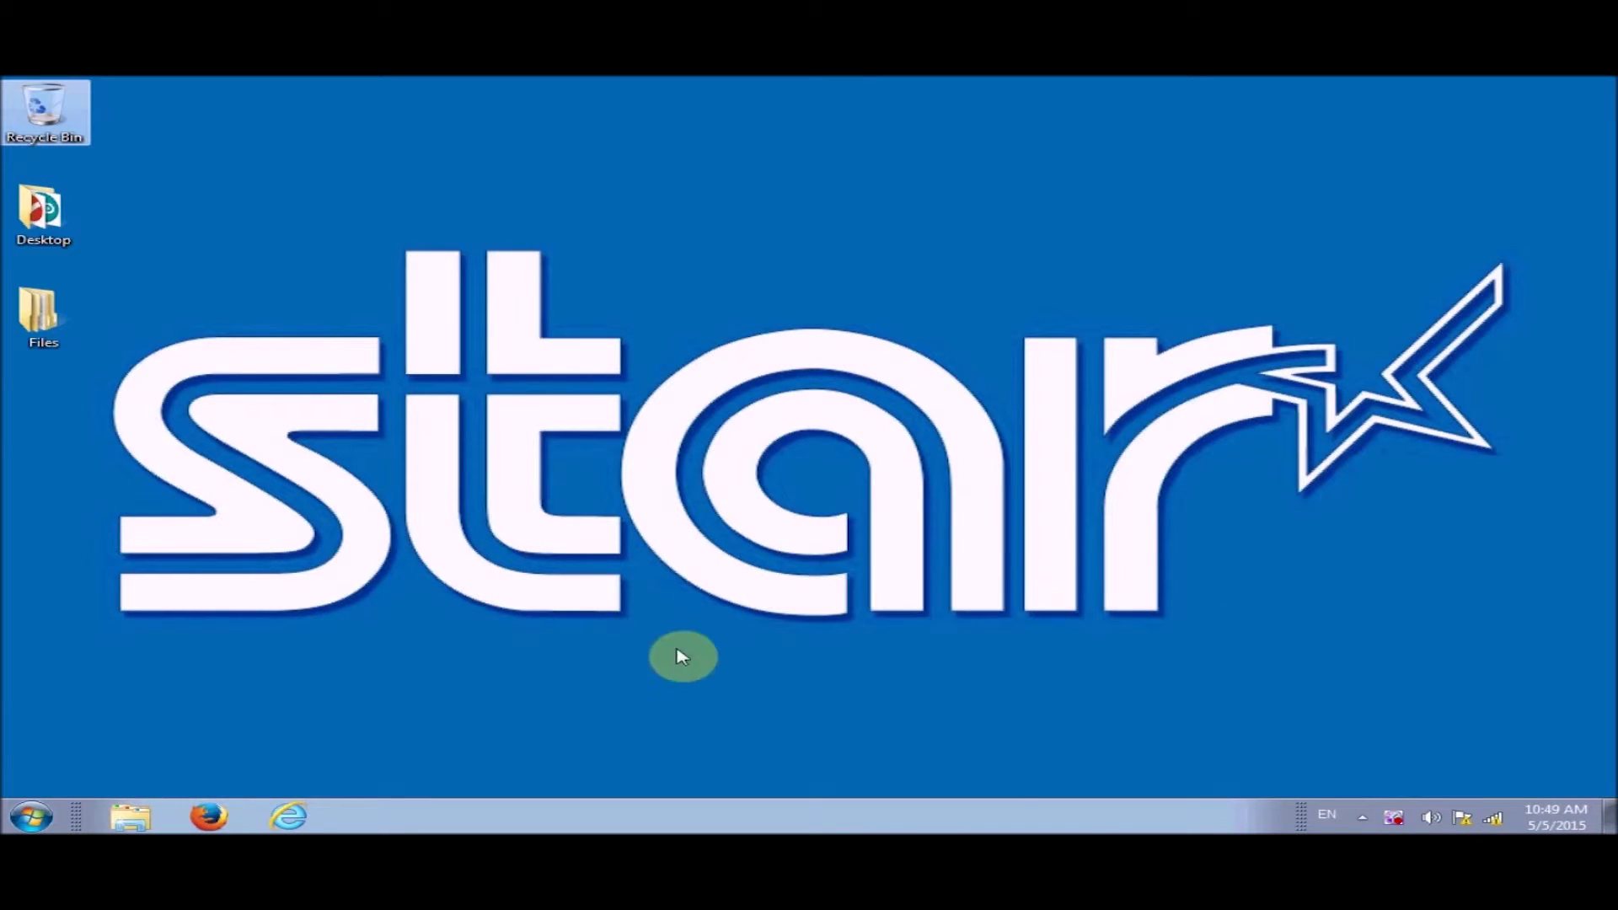
# Open Internet Explorer and browse to the router at 192.168.0.254
pyautogui.click(287, 815)
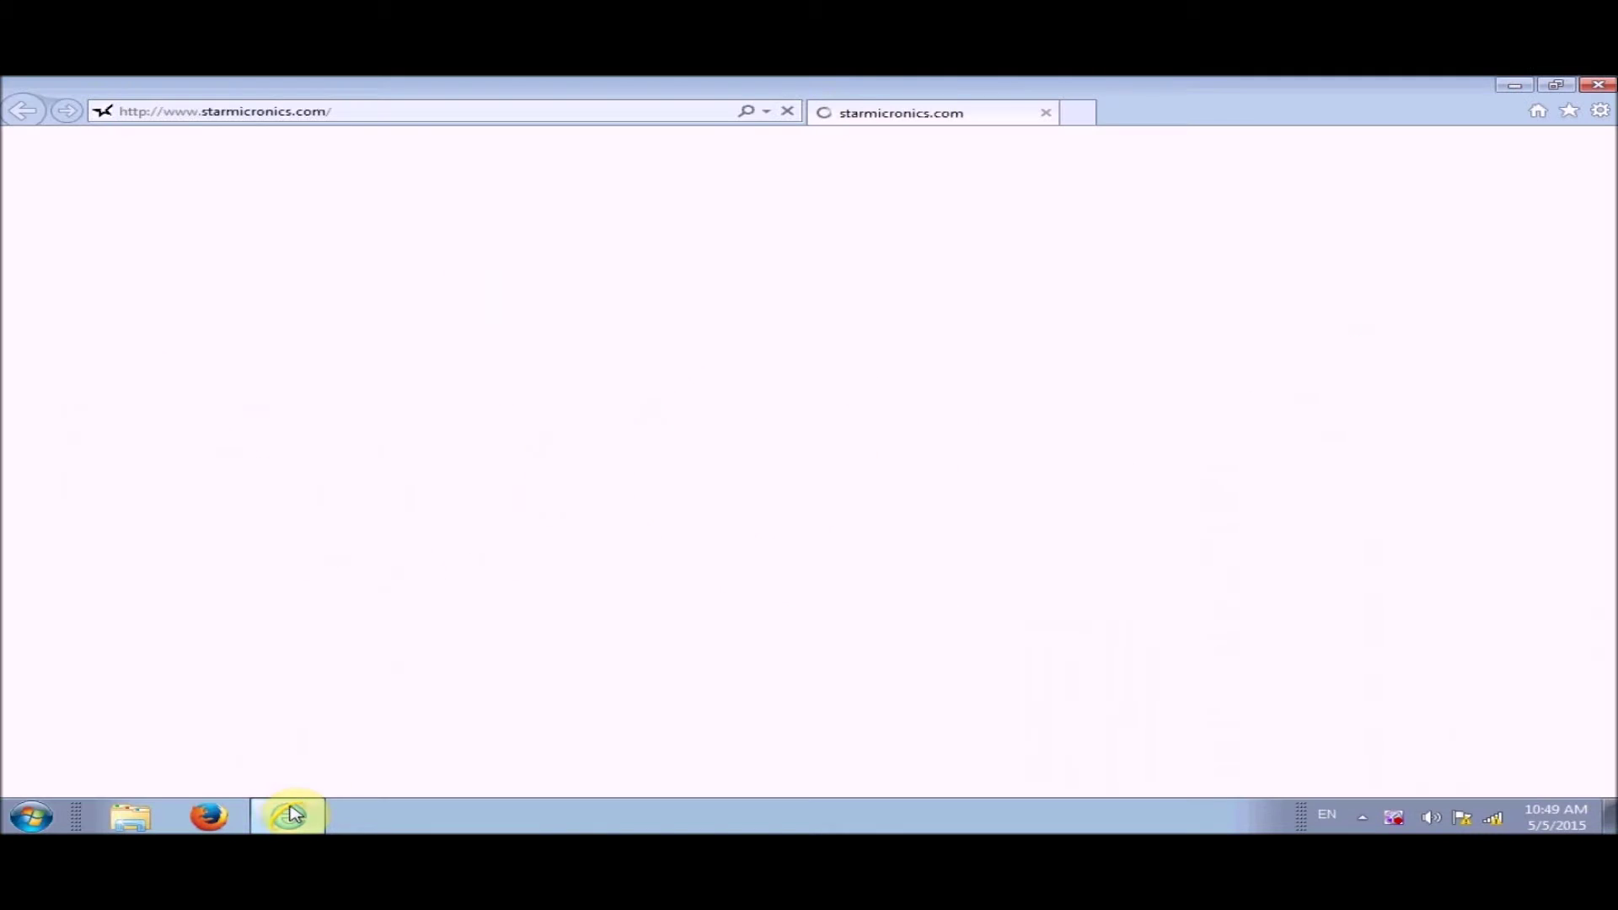
pyautogui.click(397, 117)
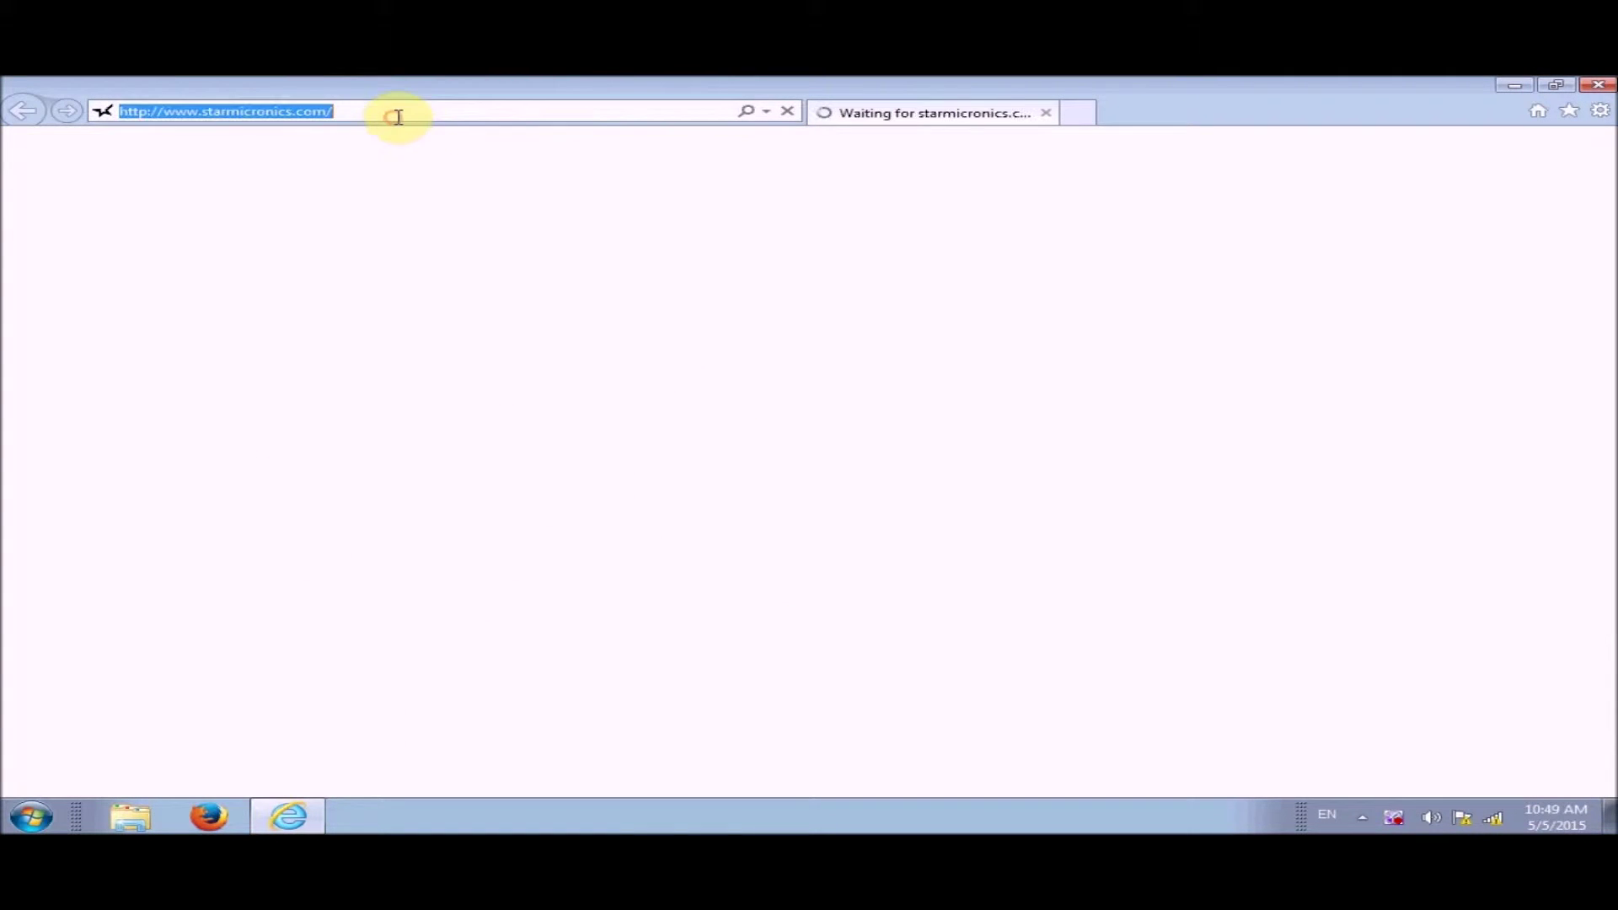
pyautogui.write('1')
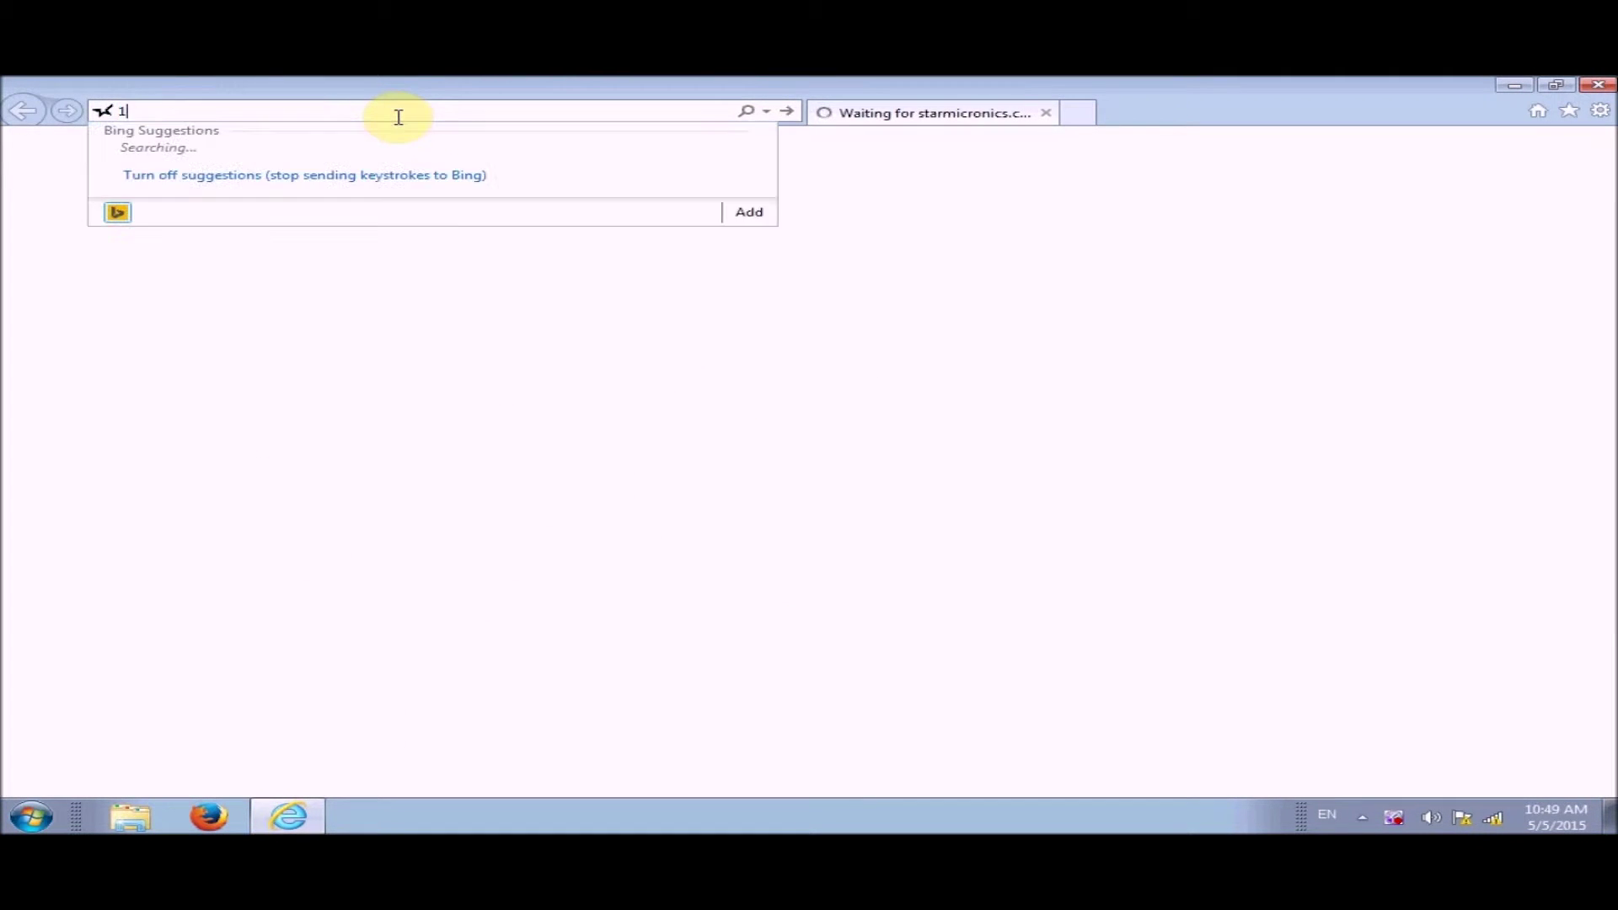
pyautogui.write('92.168.0.254')
pyautogui.press('Return')
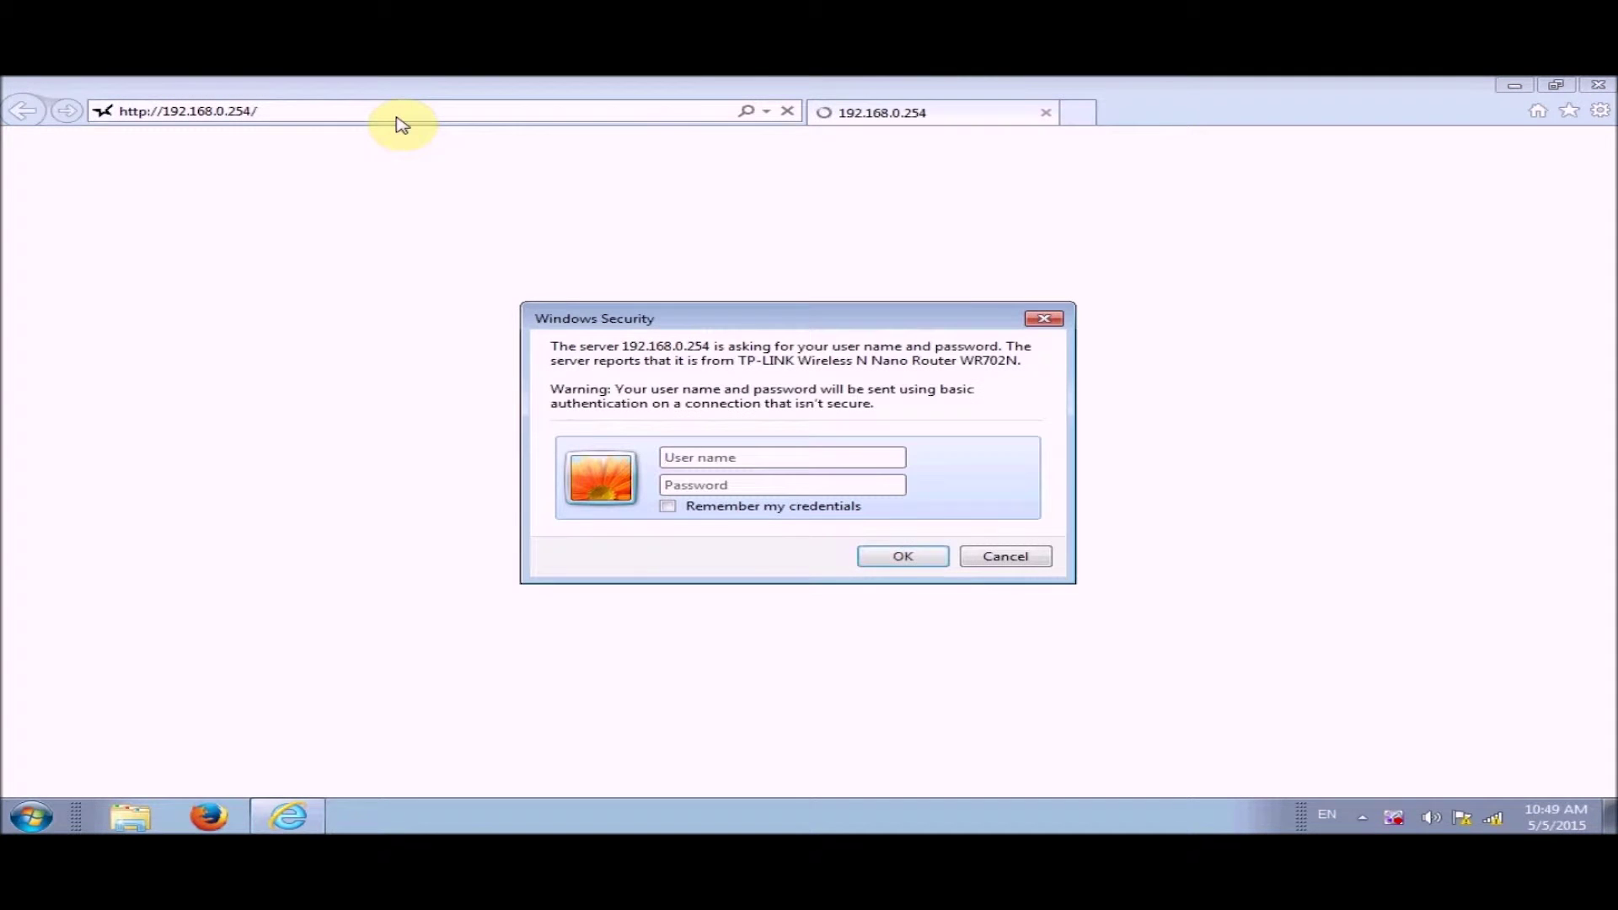
# Log in to the router with its user name and password
pyautogui.write('admin')
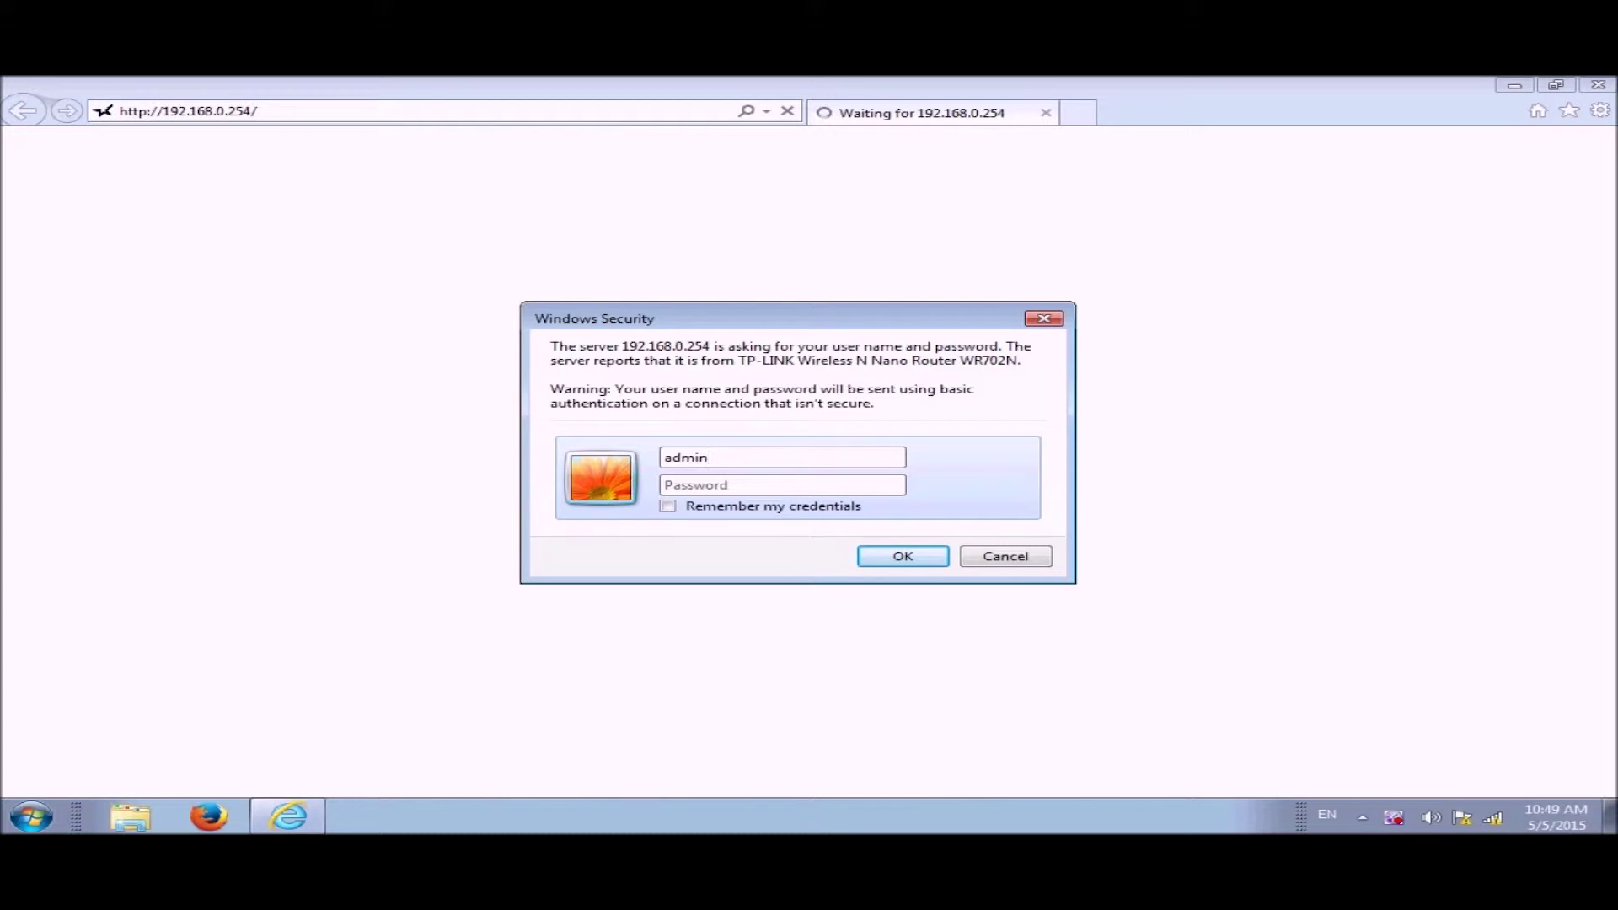
pyautogui.press('Tab')
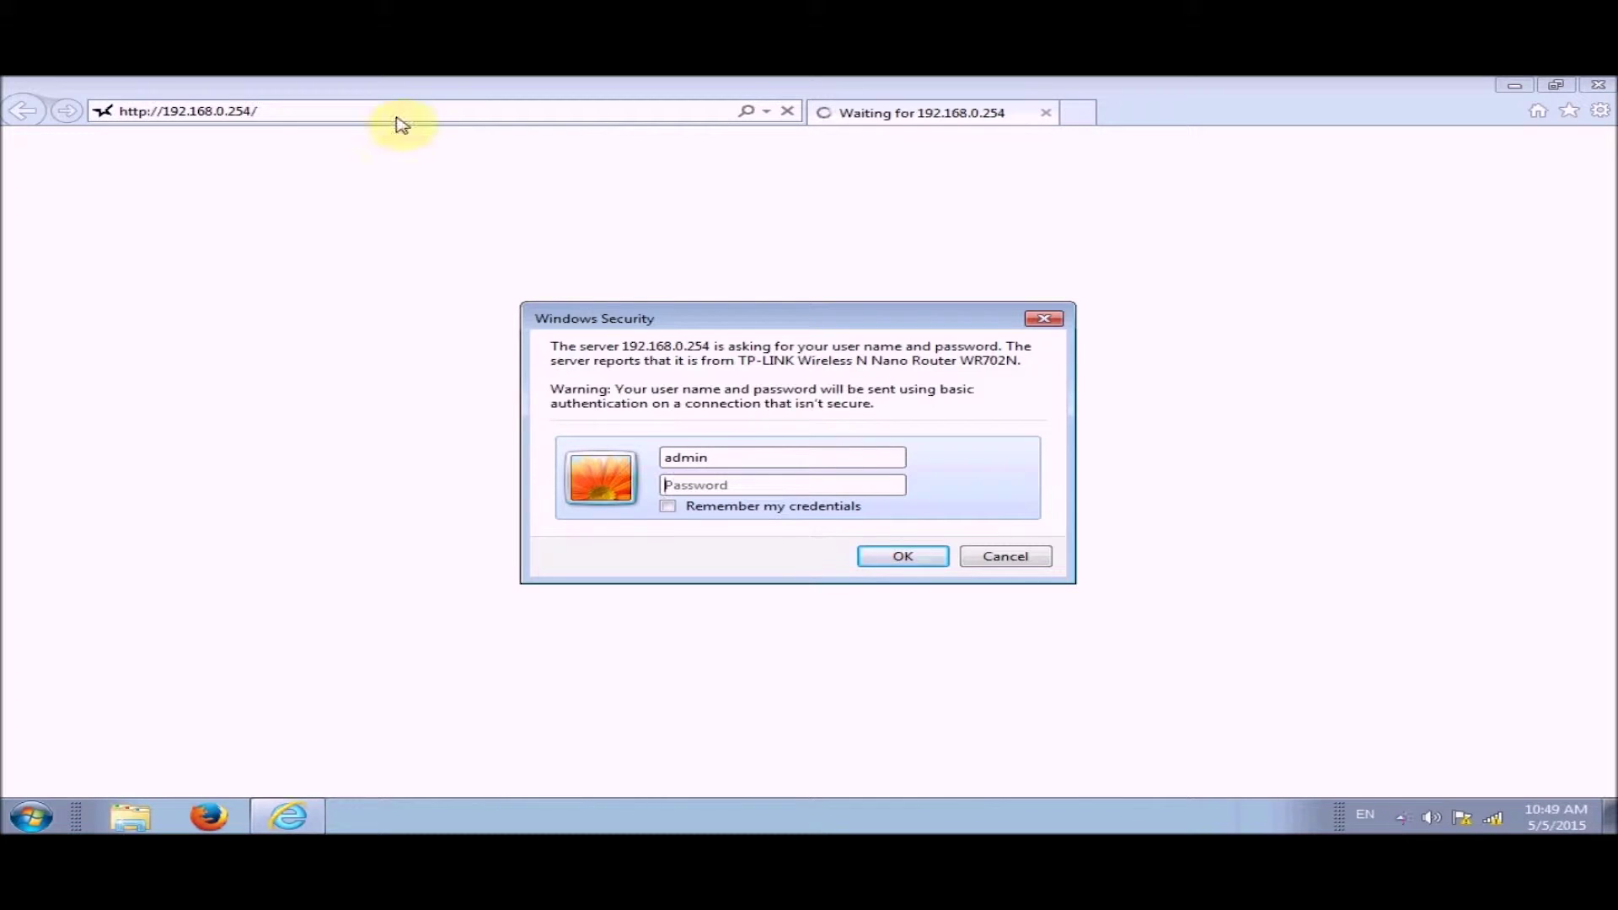
pyautogui.write('adm')
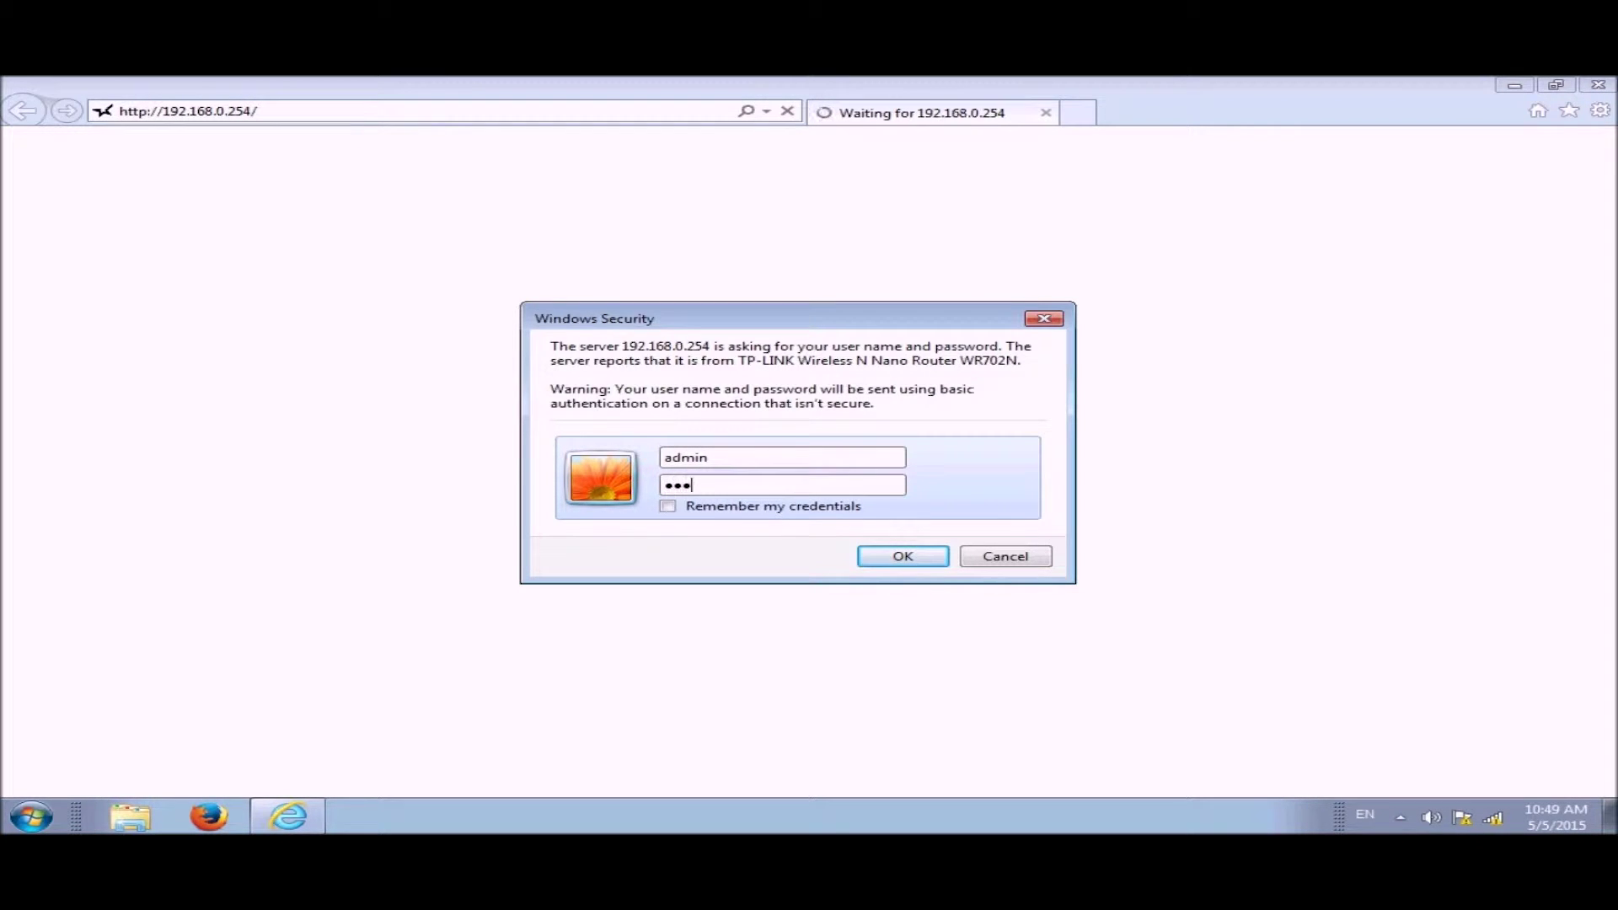
pyautogui.write('in')
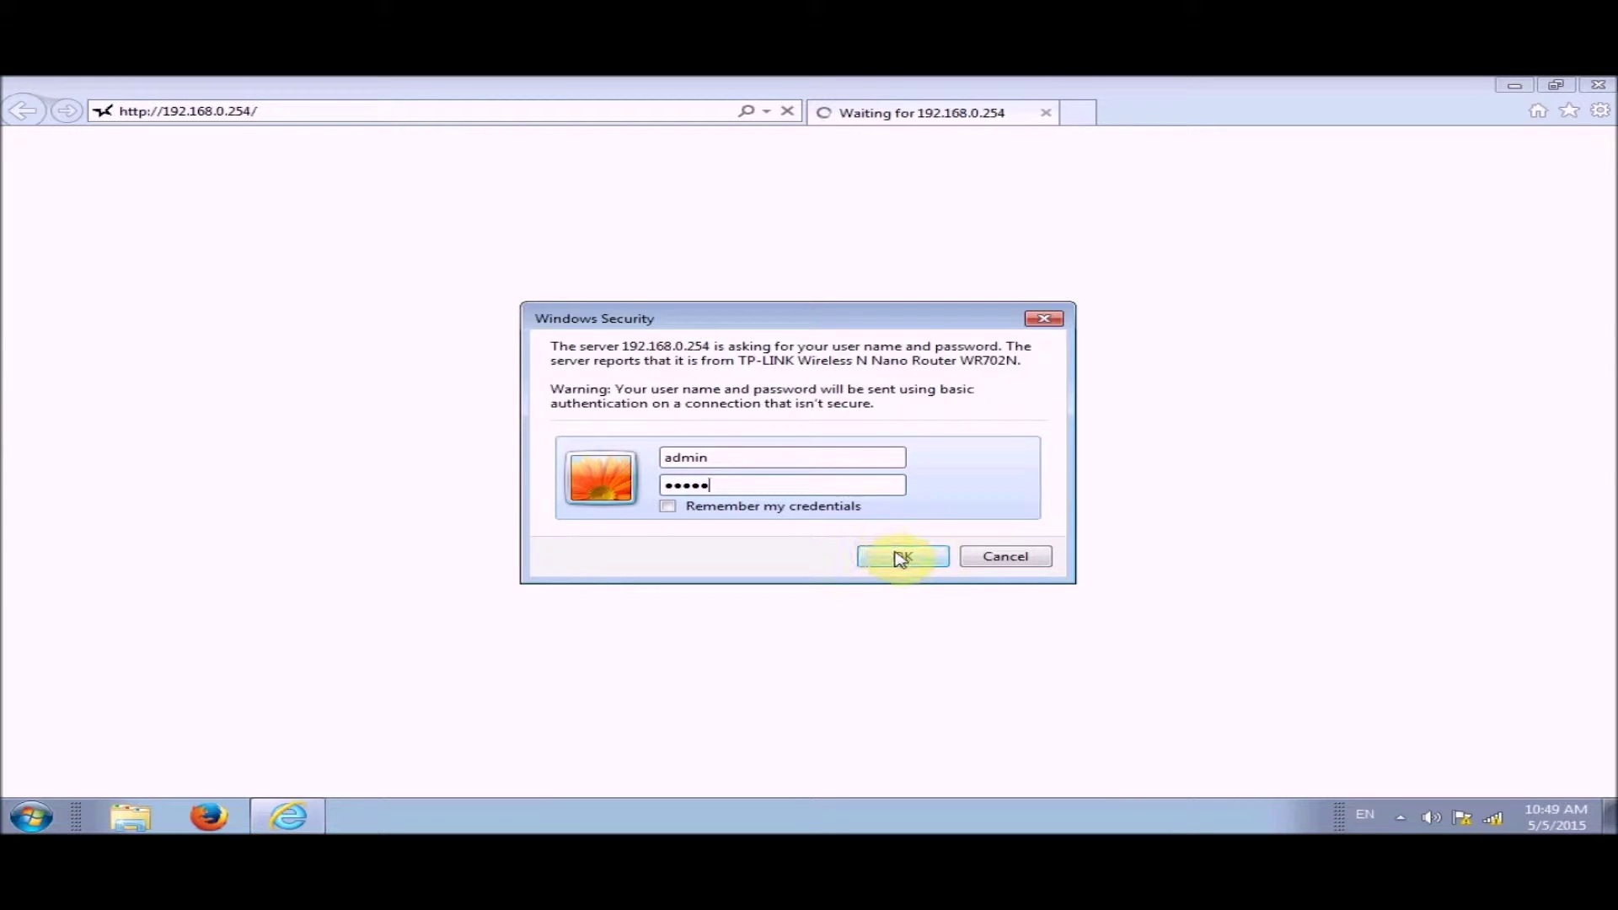
pyautogui.click(898, 556)
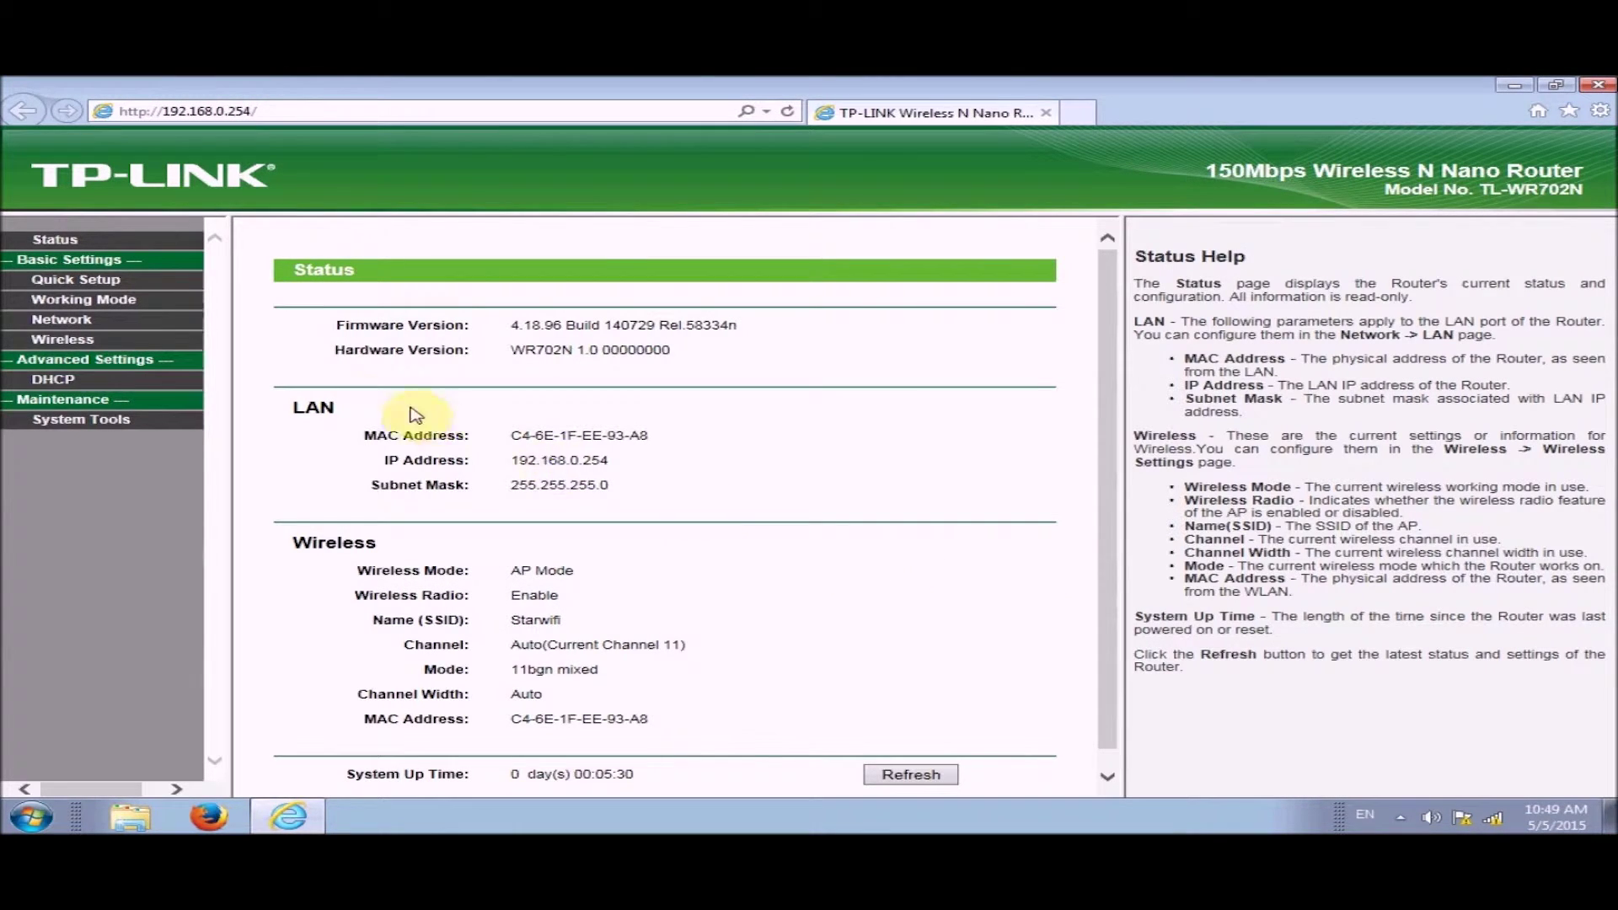
# Run Quick Setup and choose Client as the router's working mode
pyautogui.click(83, 283)
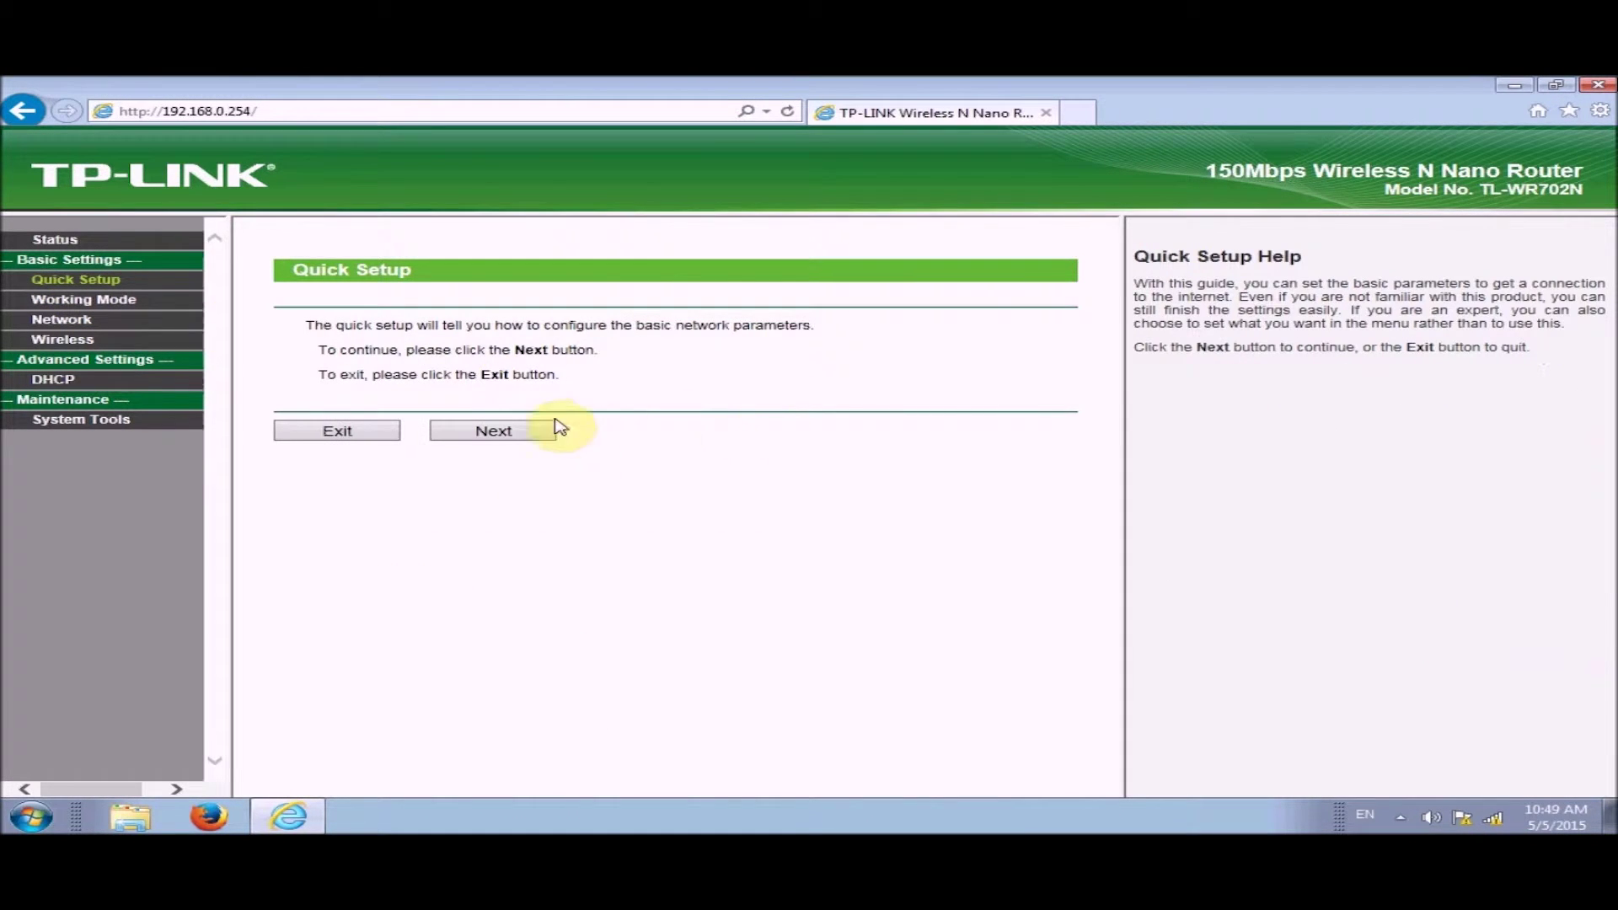
pyautogui.click(528, 430)
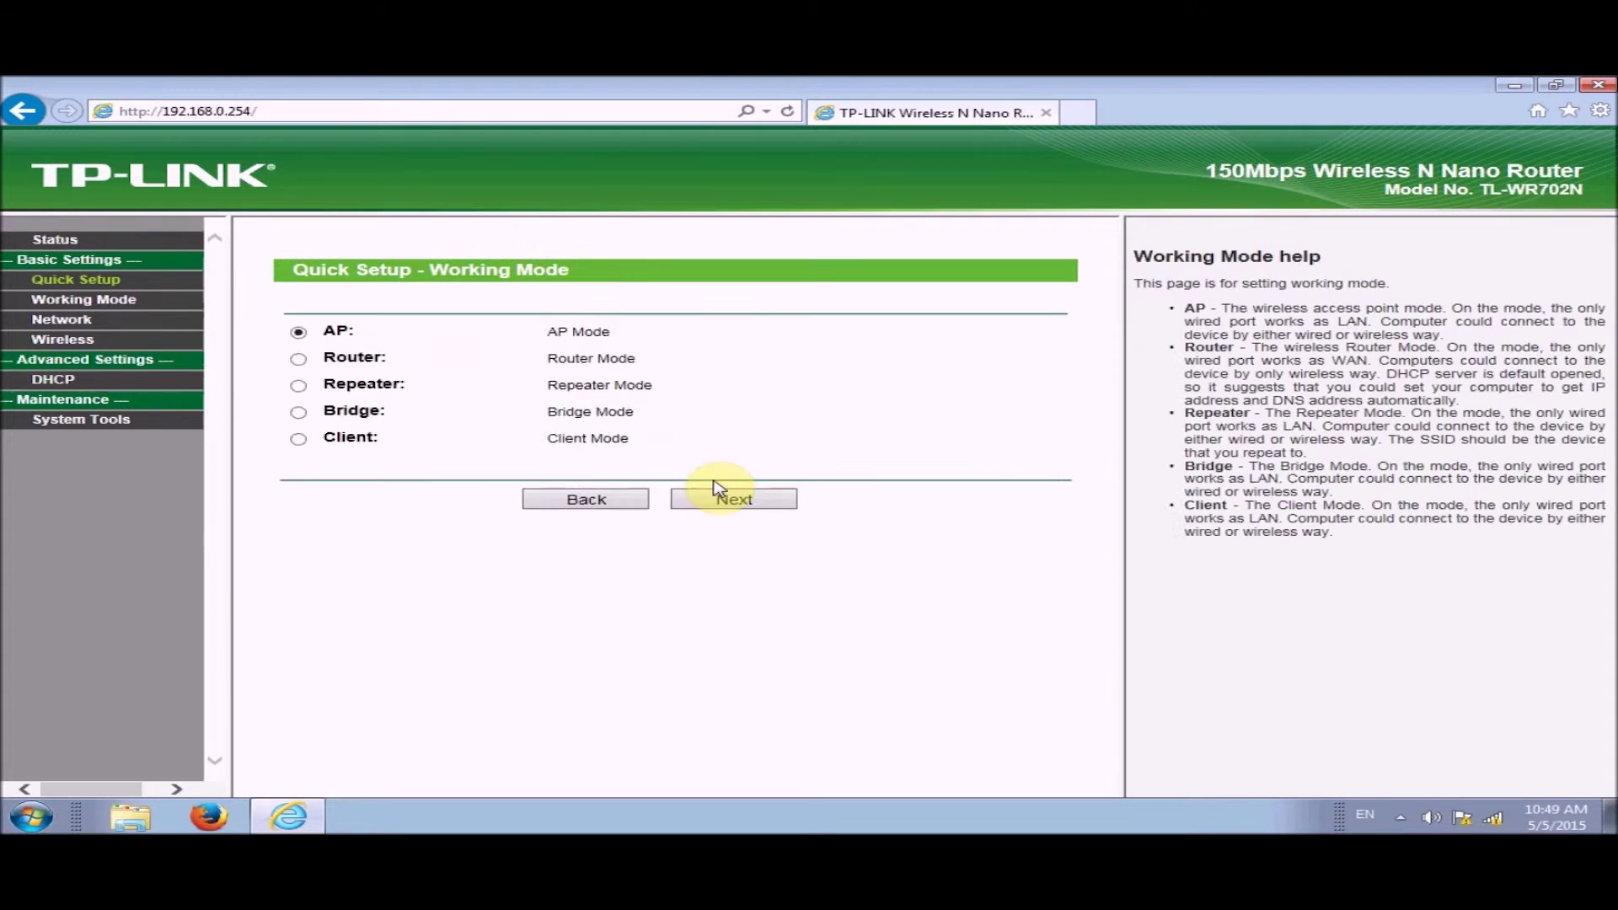
pyautogui.click(299, 445)
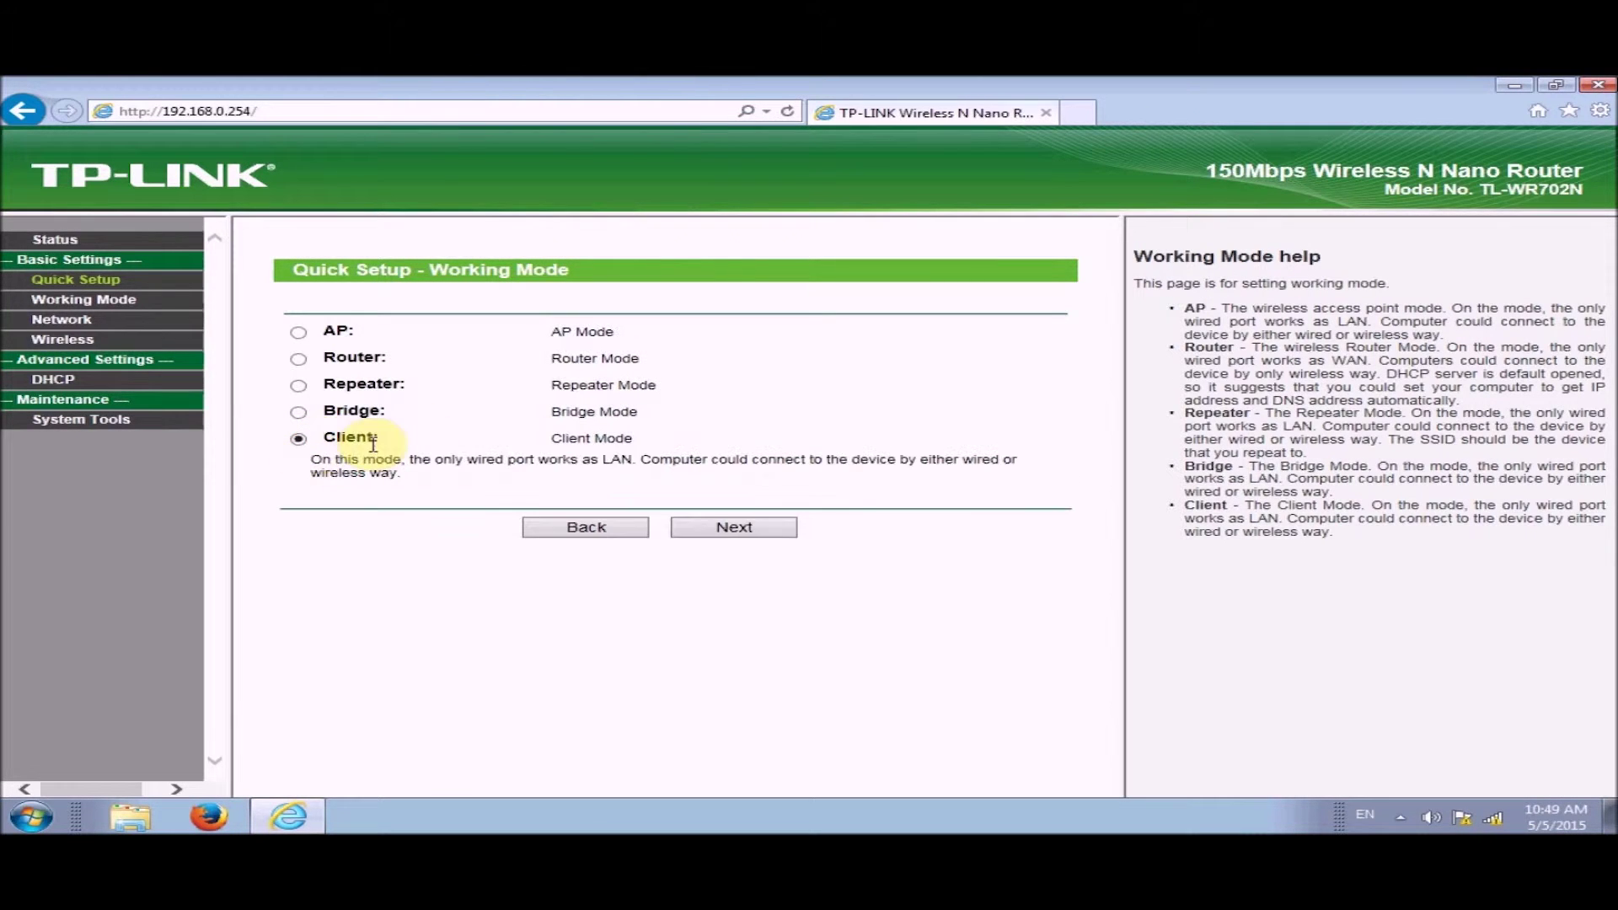
pyautogui.click(748, 530)
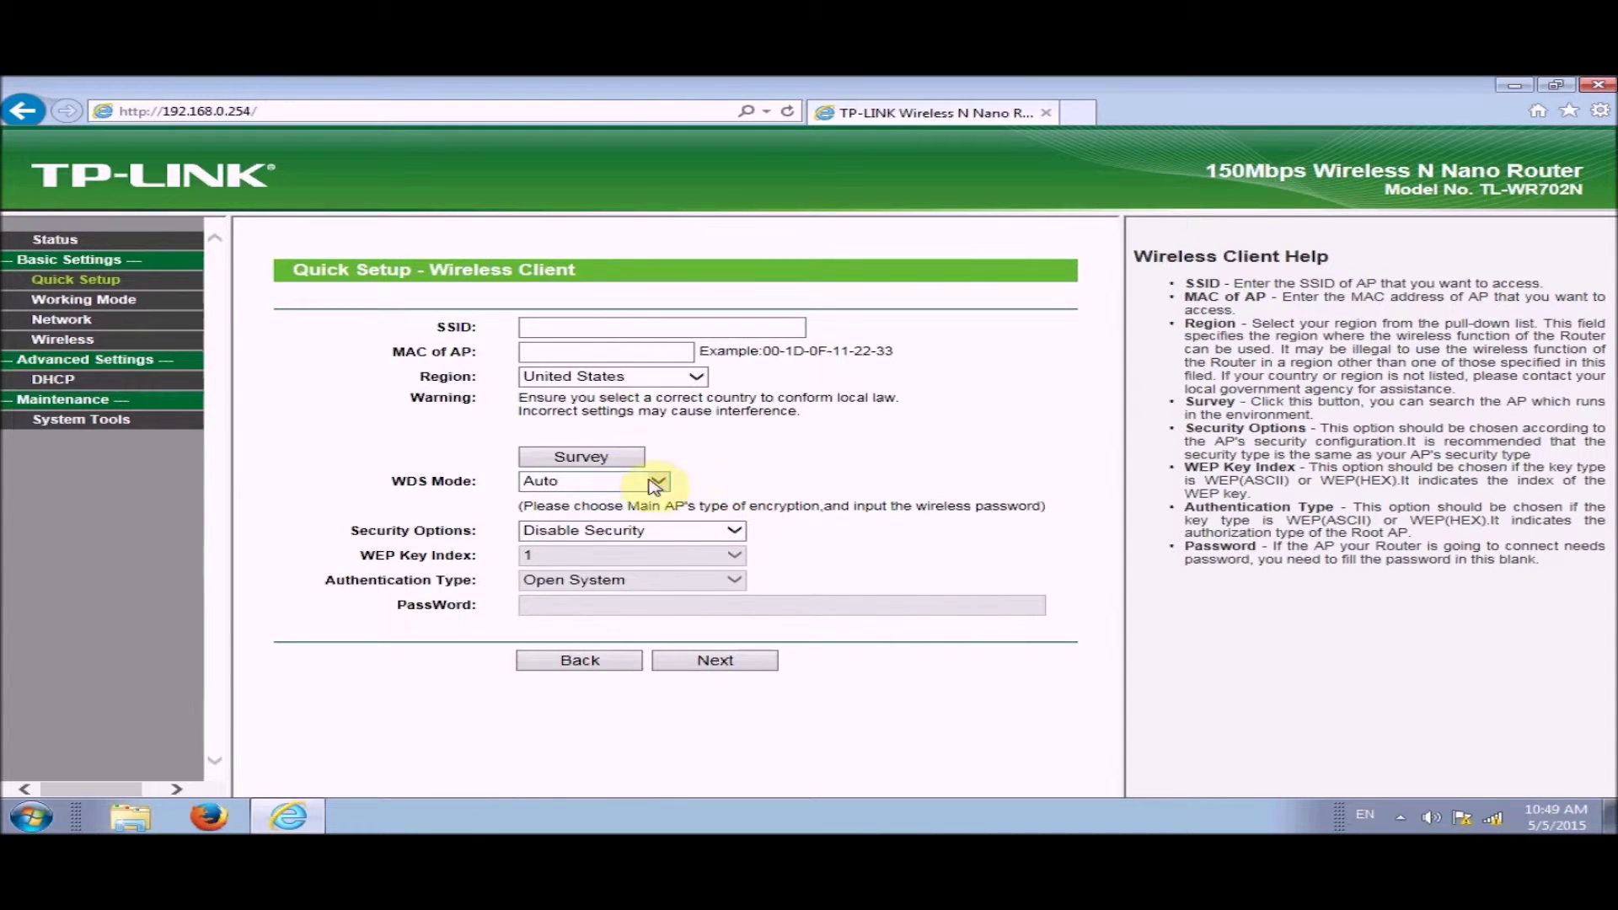
# Survey networks, pick Star01, enter its WPA-PSK/WPA2-PSK password and submit
pyautogui.click(609, 459)
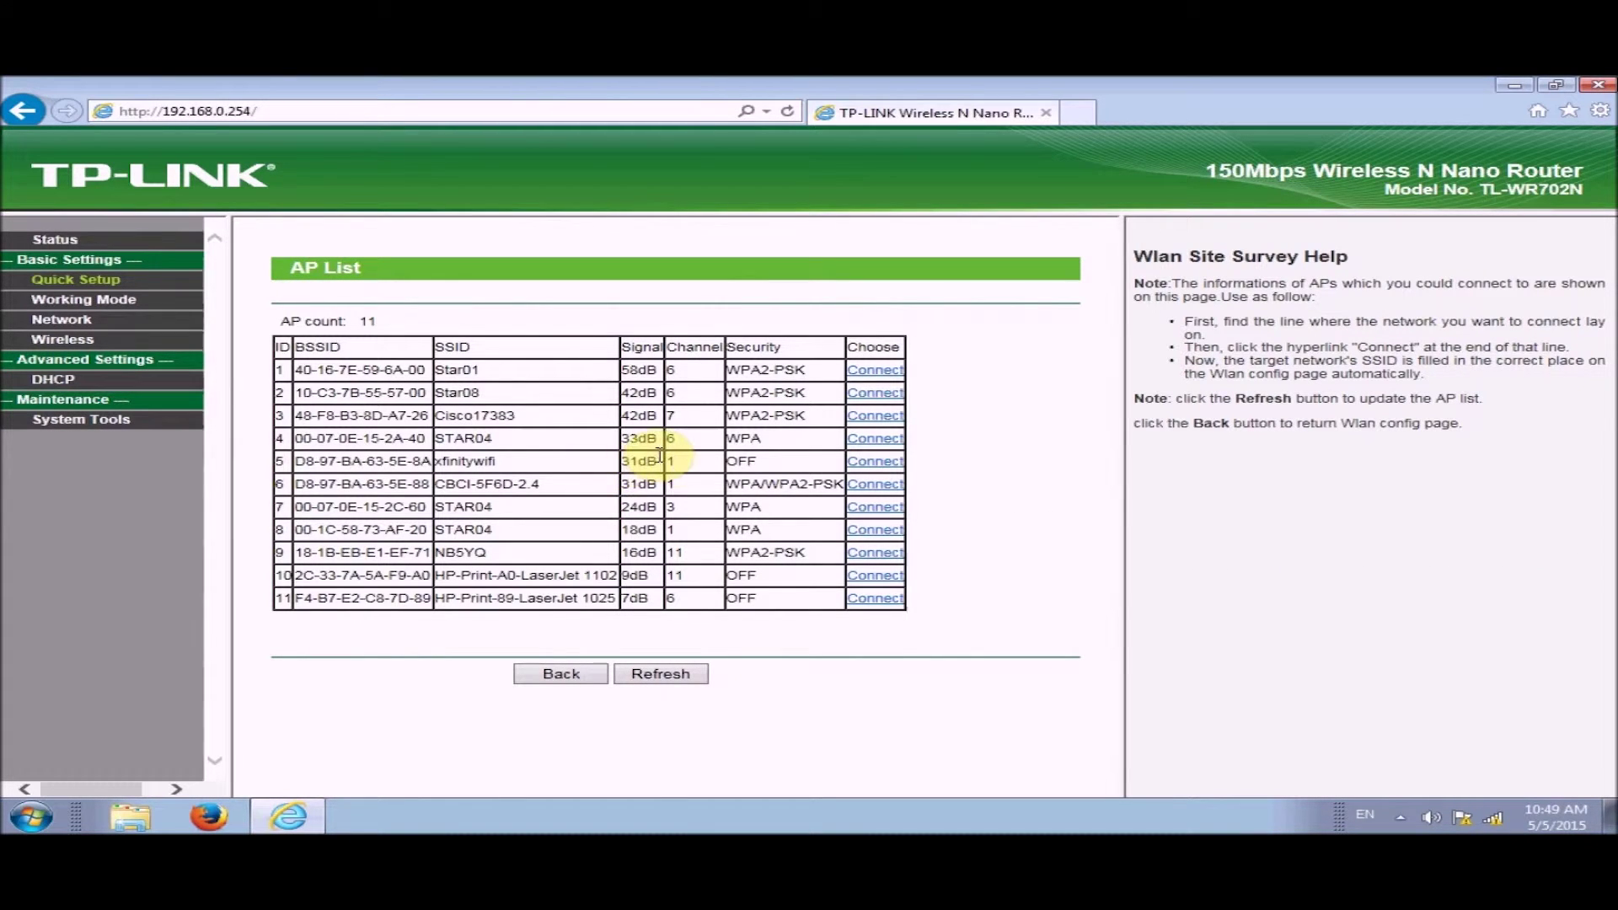
pyautogui.click(875, 371)
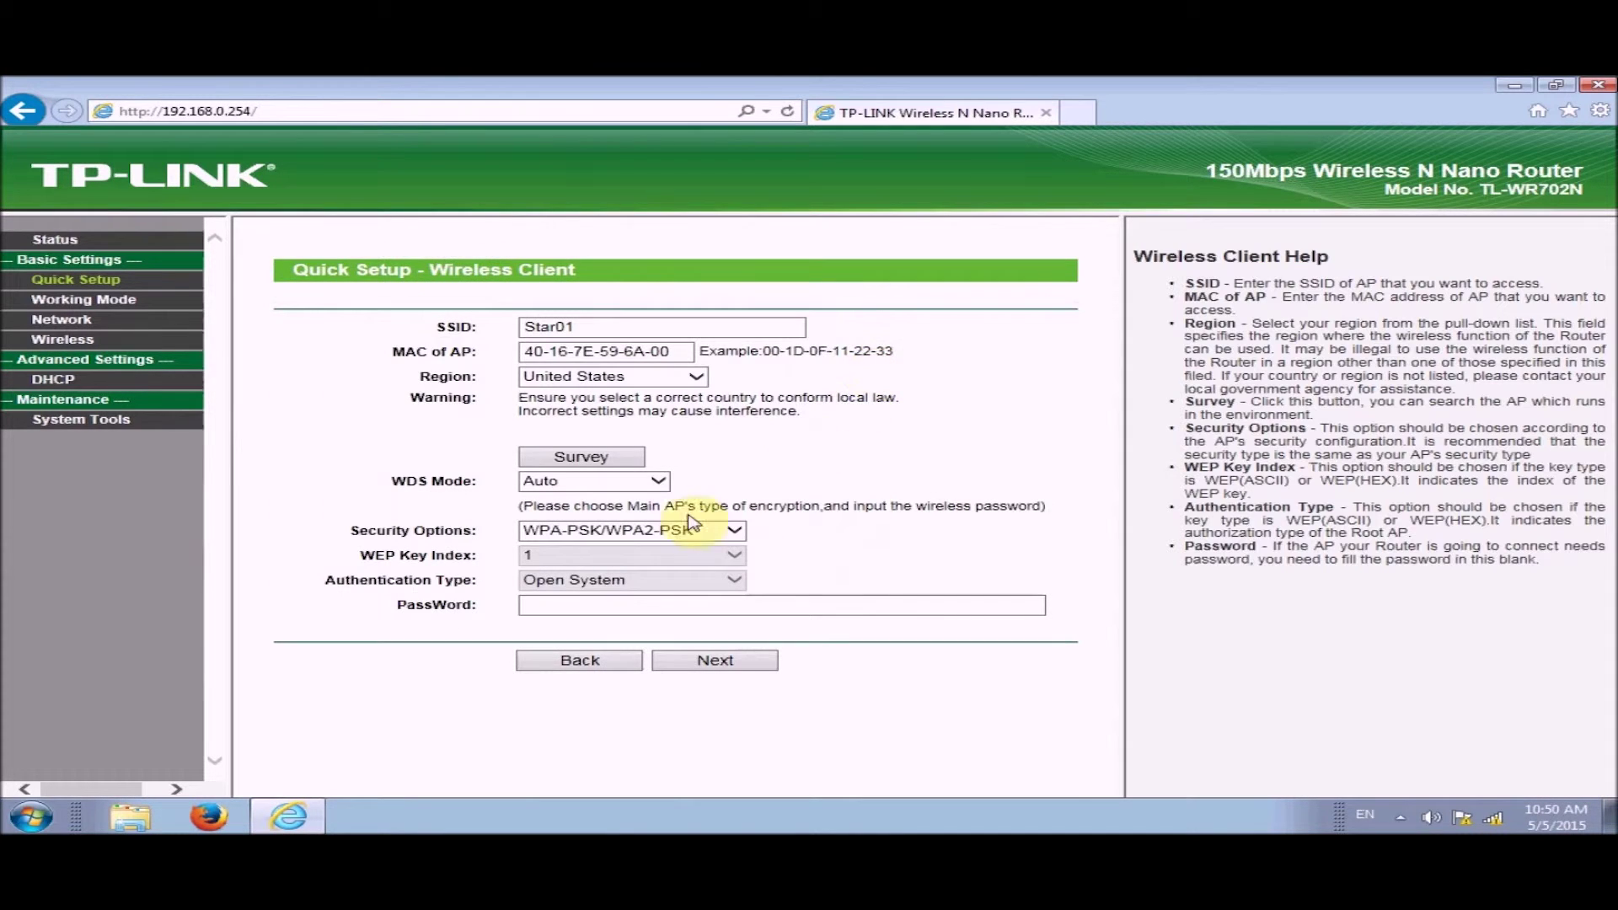
pyautogui.click(599, 602)
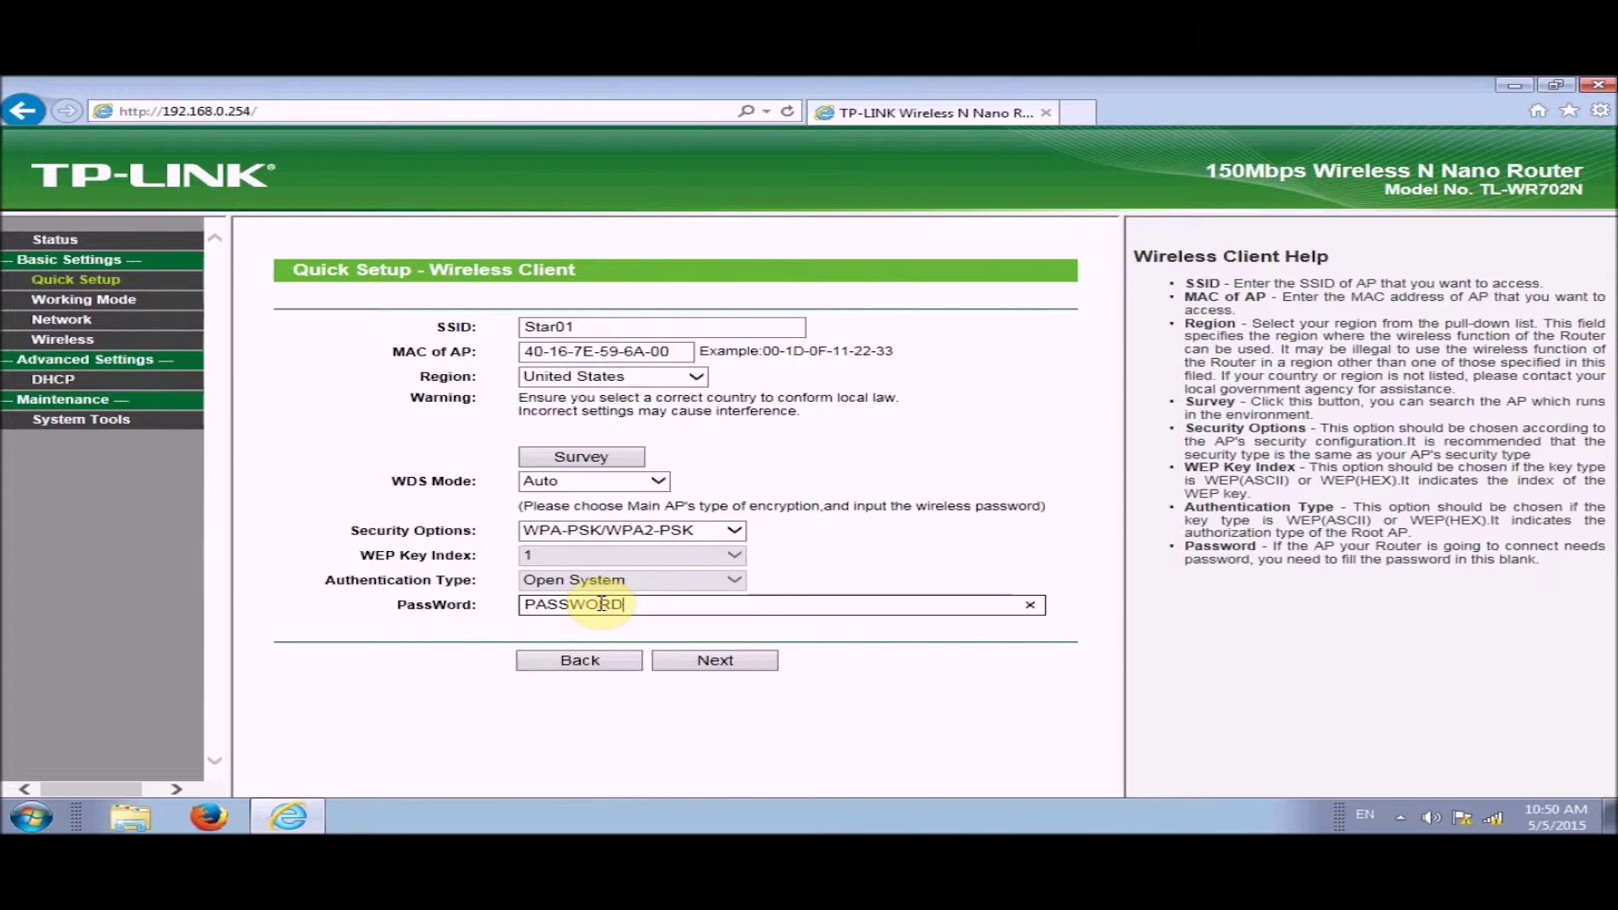
pyautogui.click(720, 662)
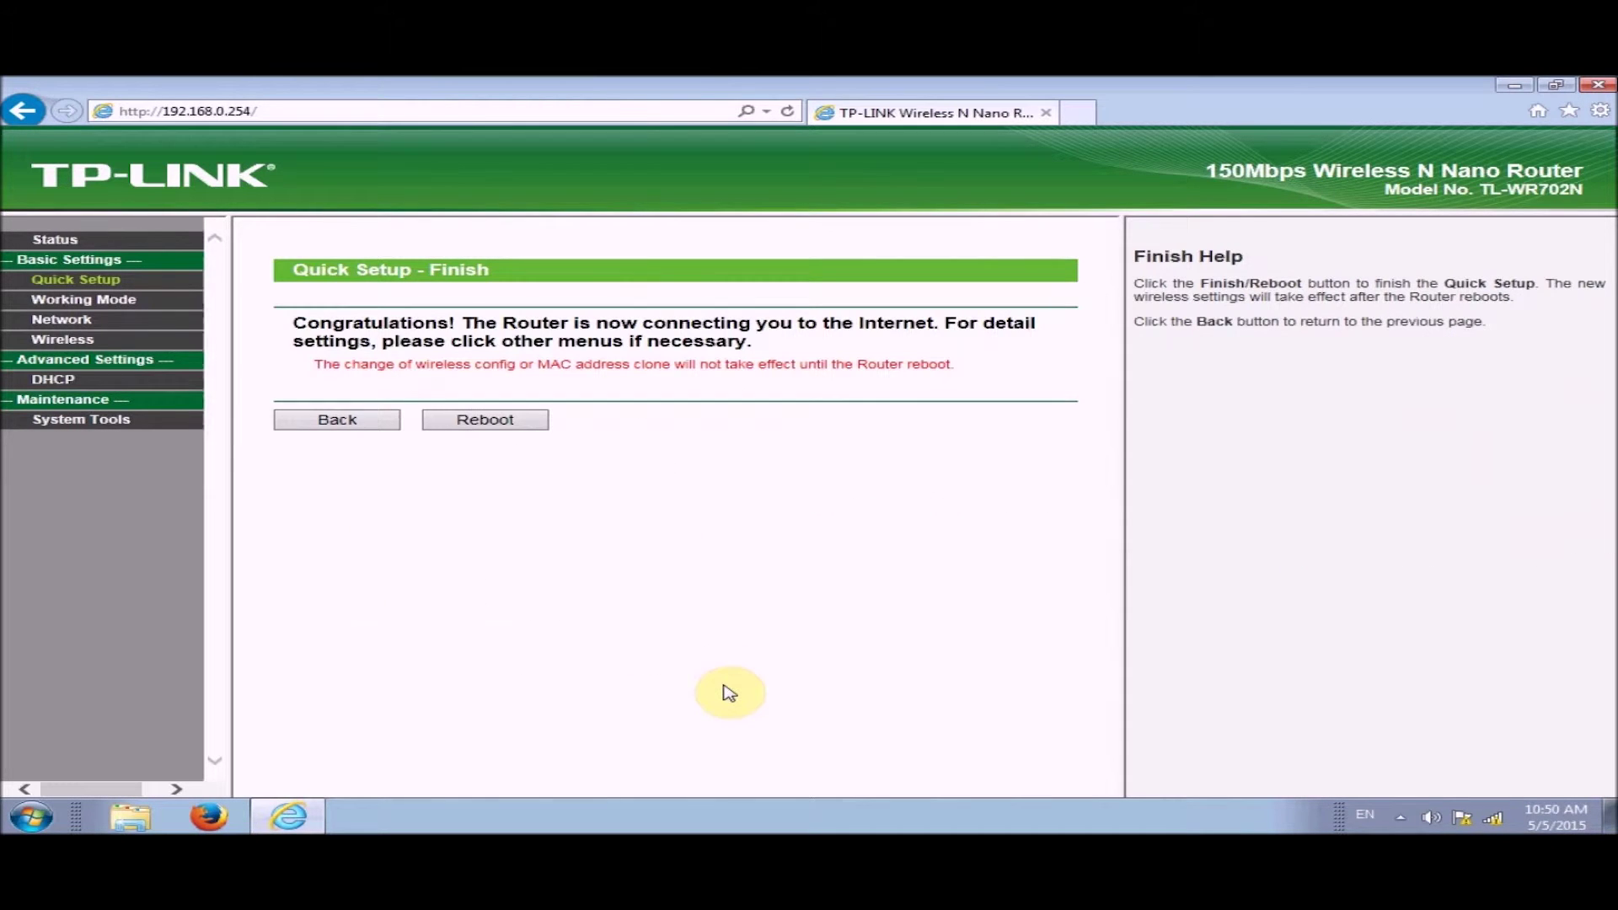
# Reboot the router to apply the Client settings, then close Internet Explorer
pyautogui.click(497, 421)
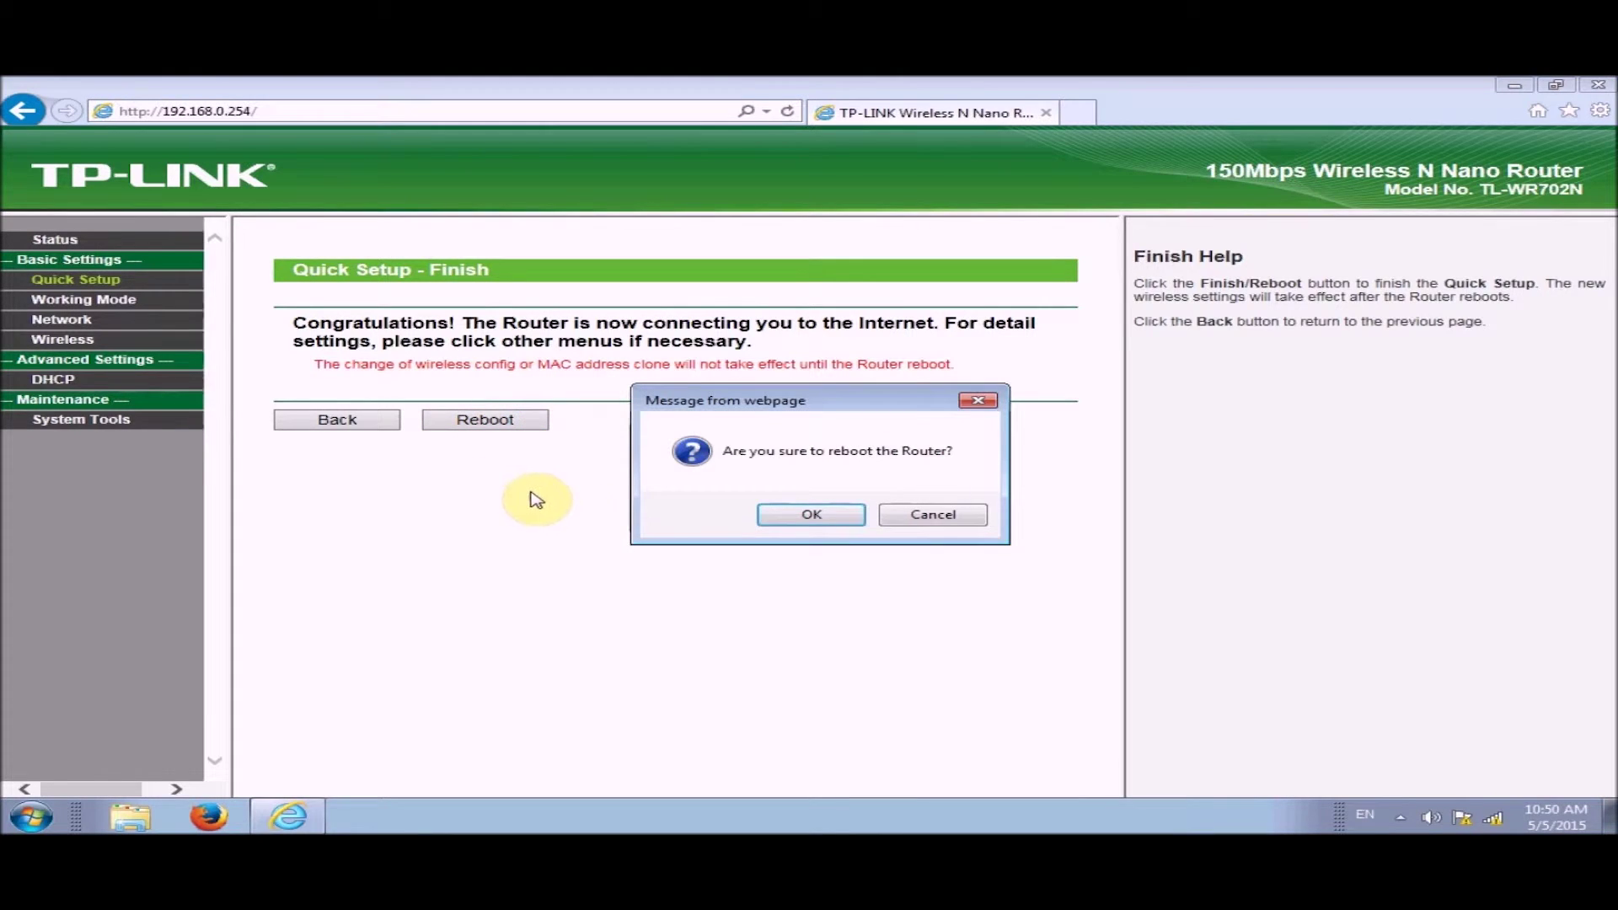
pyautogui.click(814, 517)
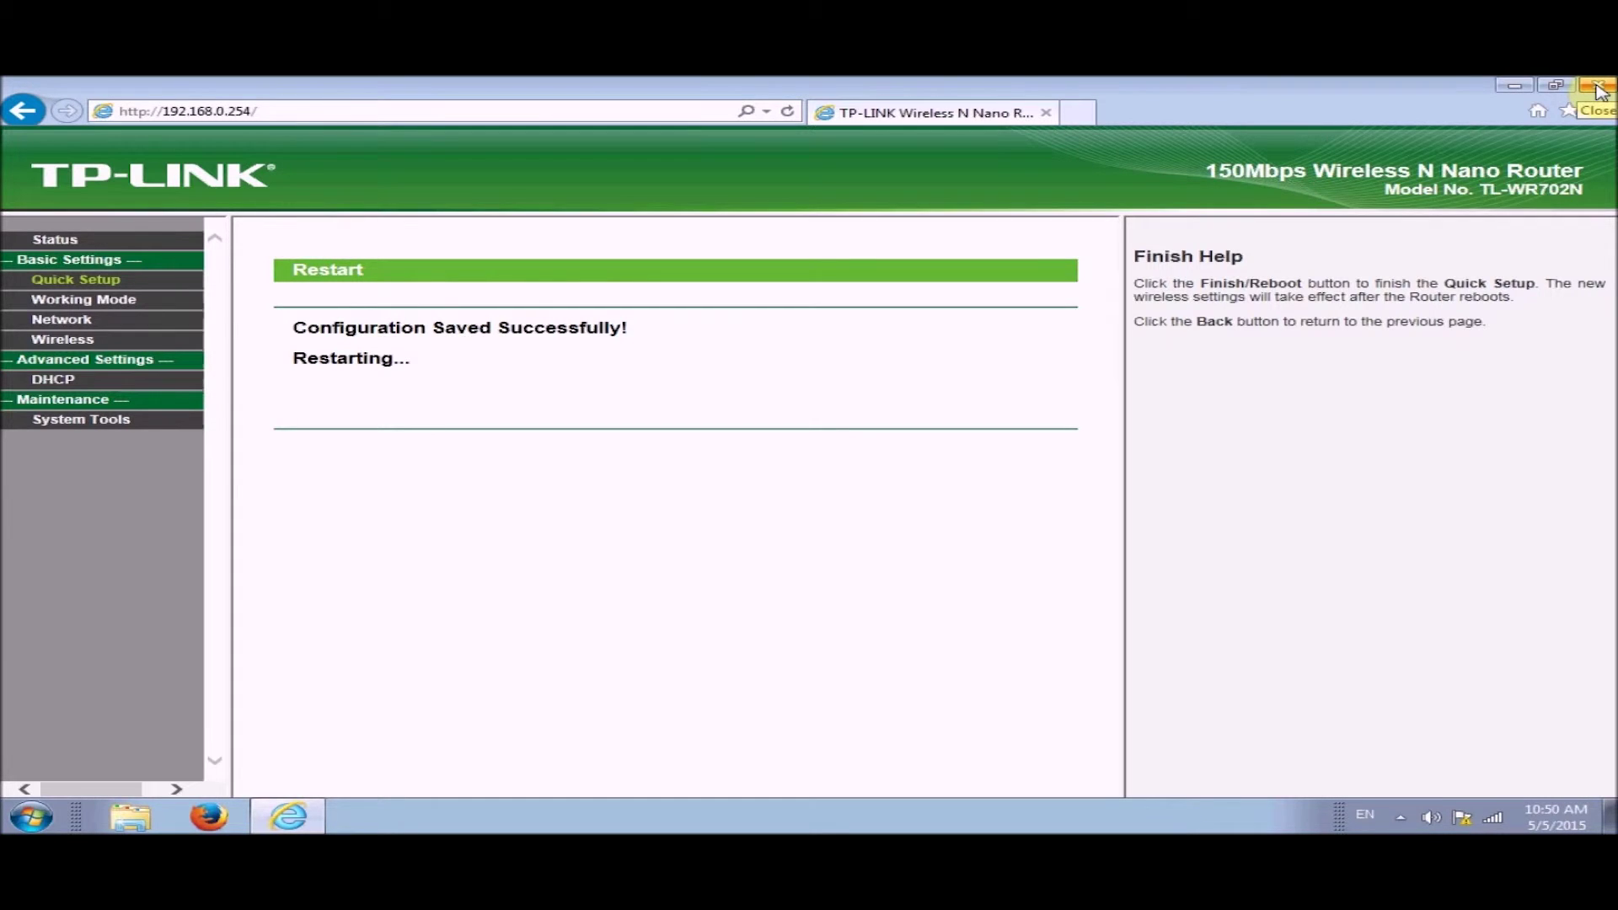
pyautogui.click(1597, 87)
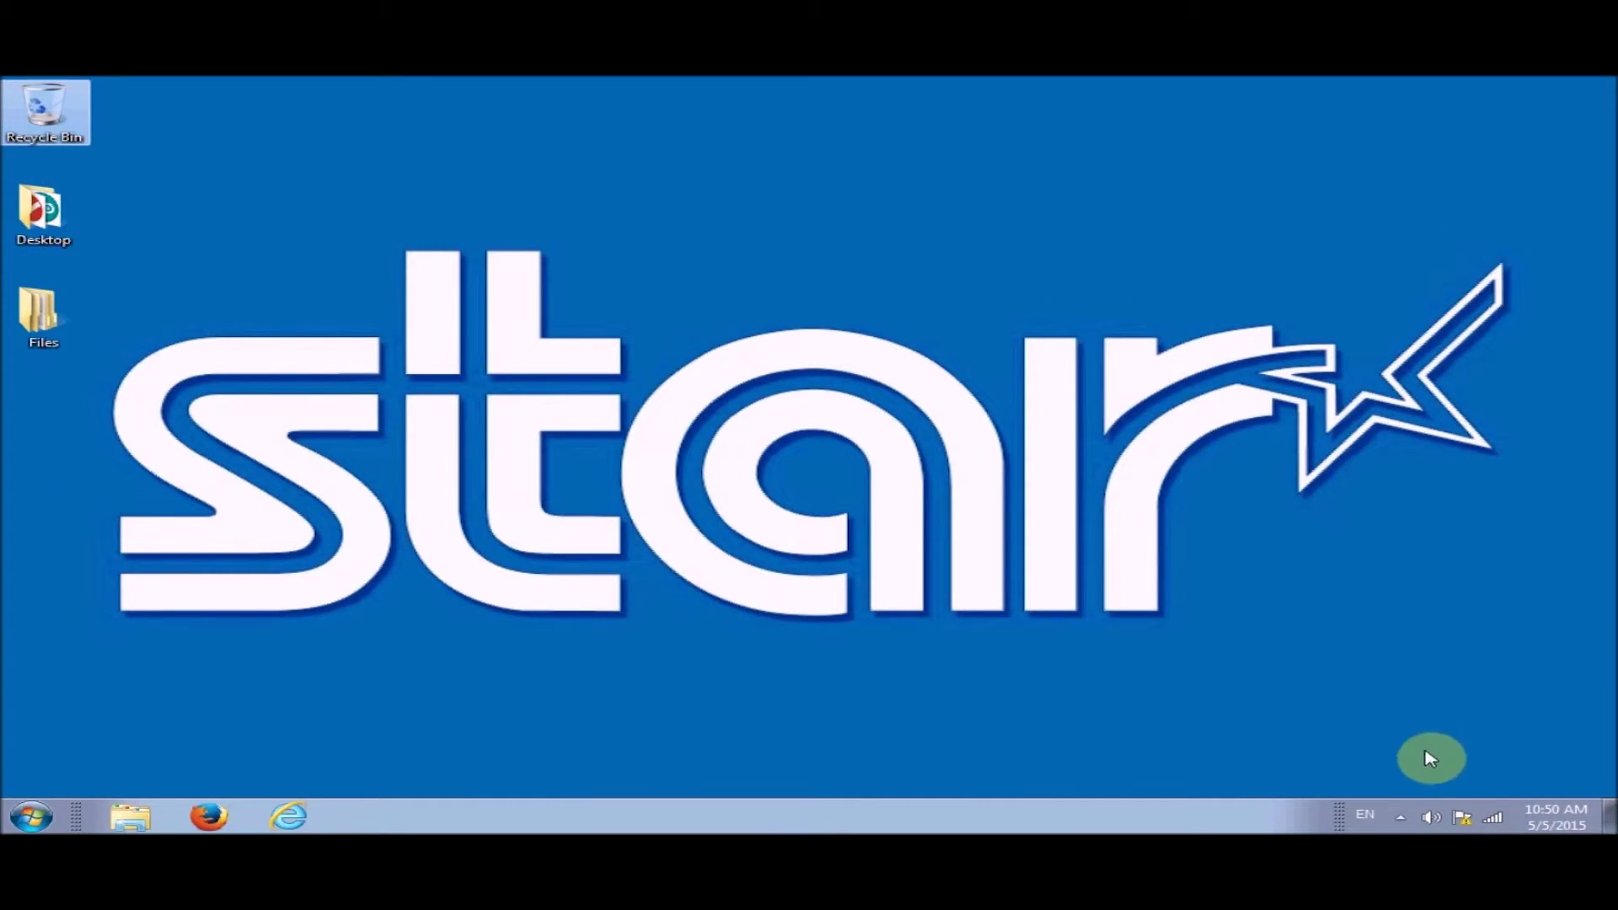
# Join the Star01 wireless network from the tray network list
pyautogui.click(1500, 819)
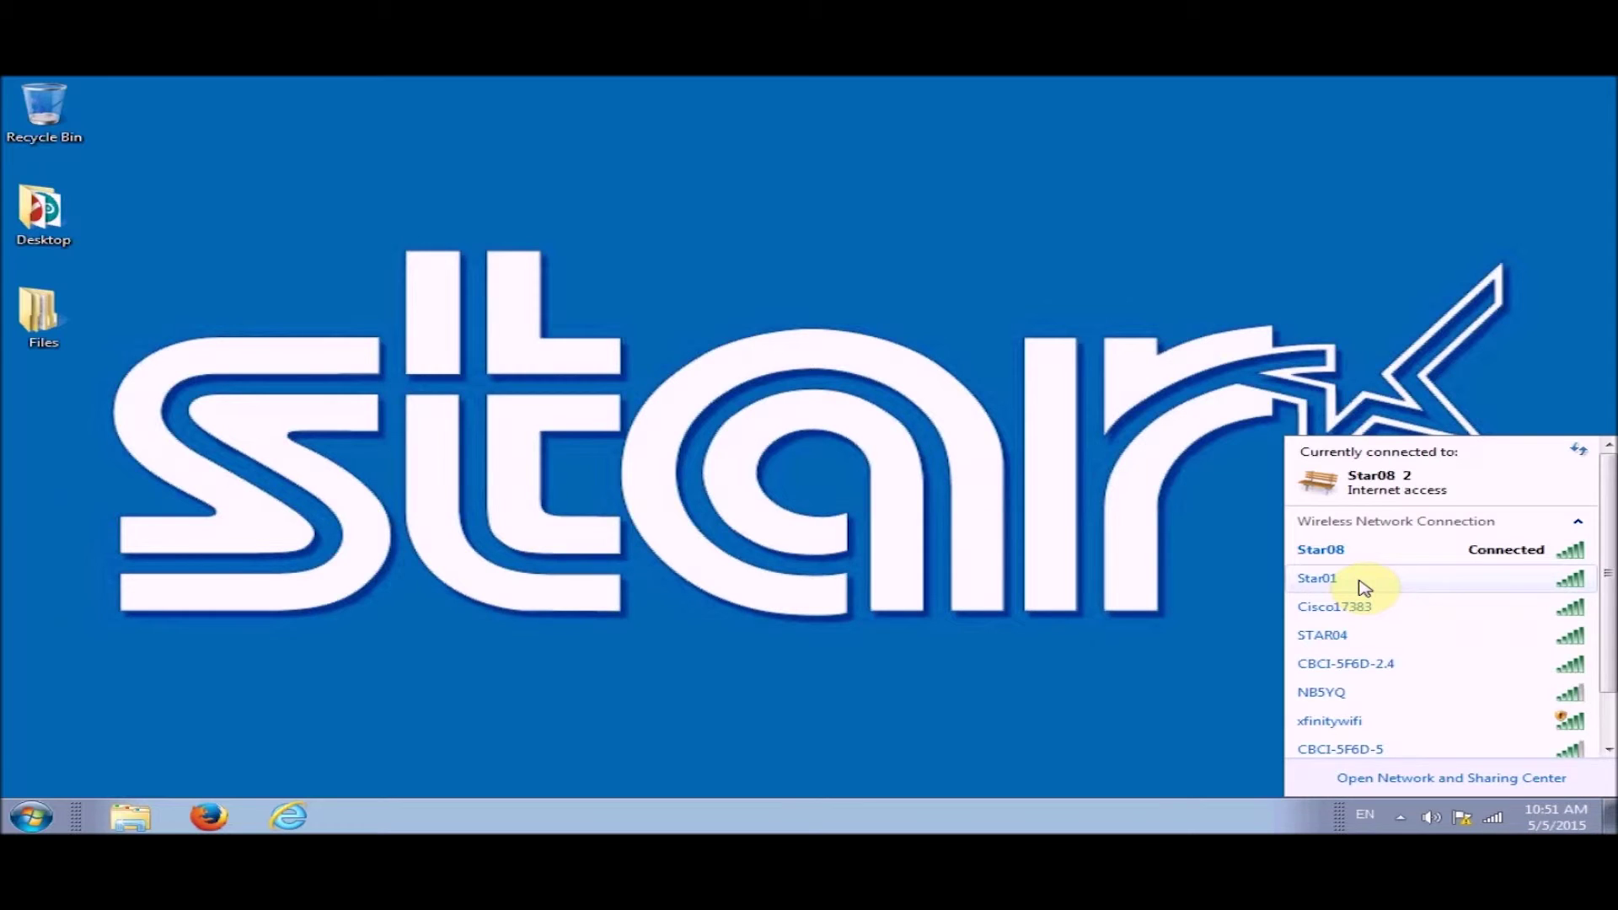
pyautogui.doubleClick(1363, 581)
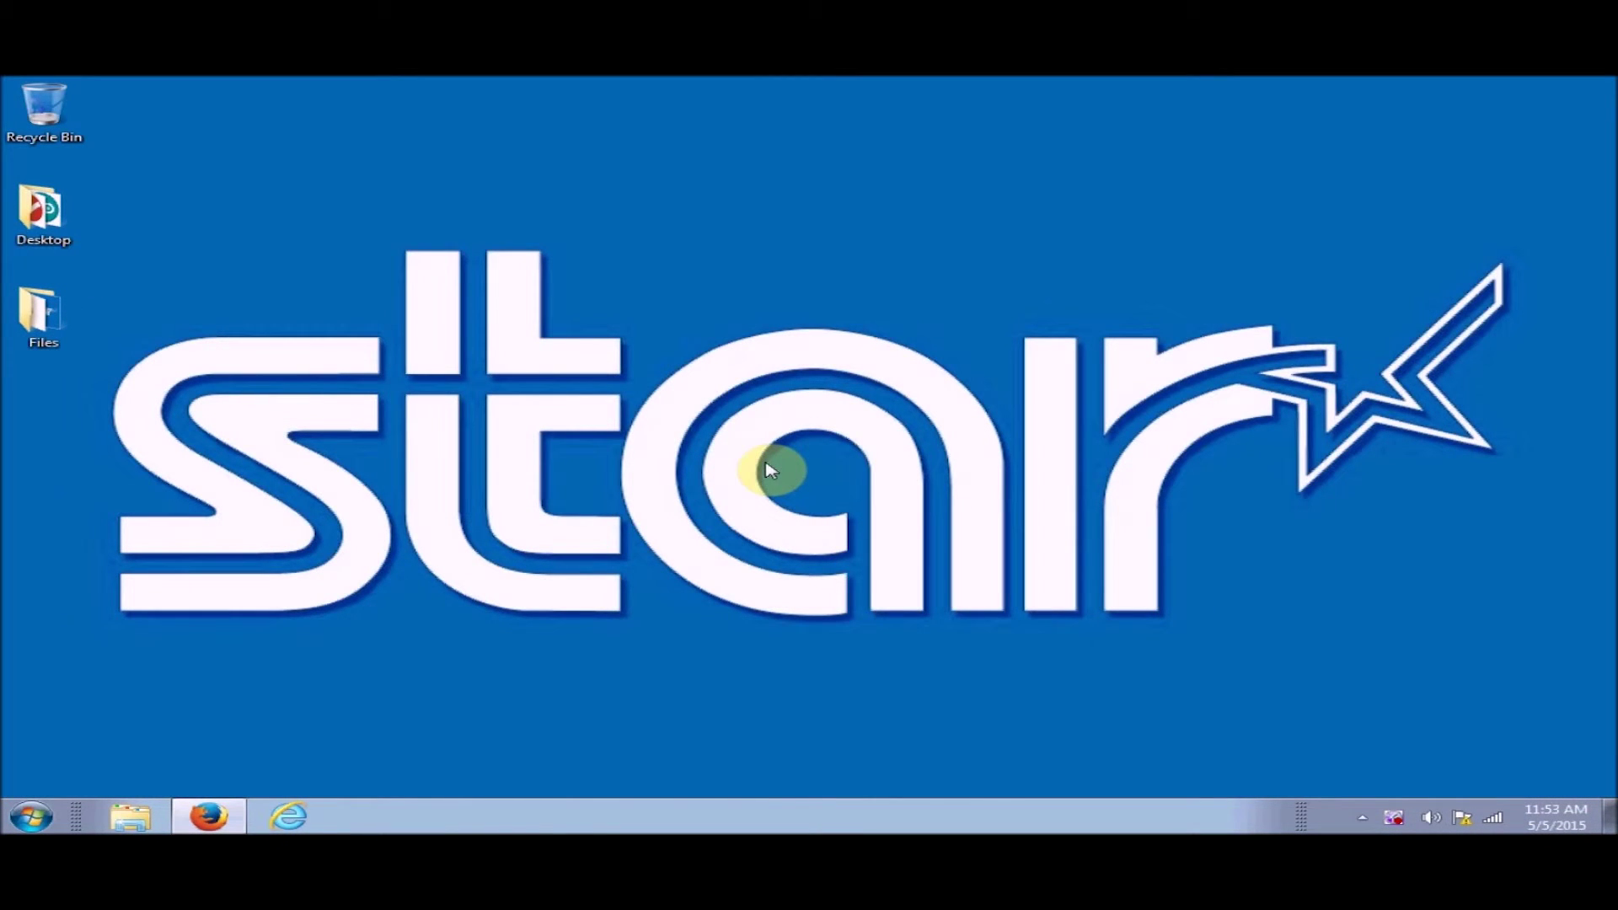
# Open the Windows Start menu
pyautogui.click(31, 816)
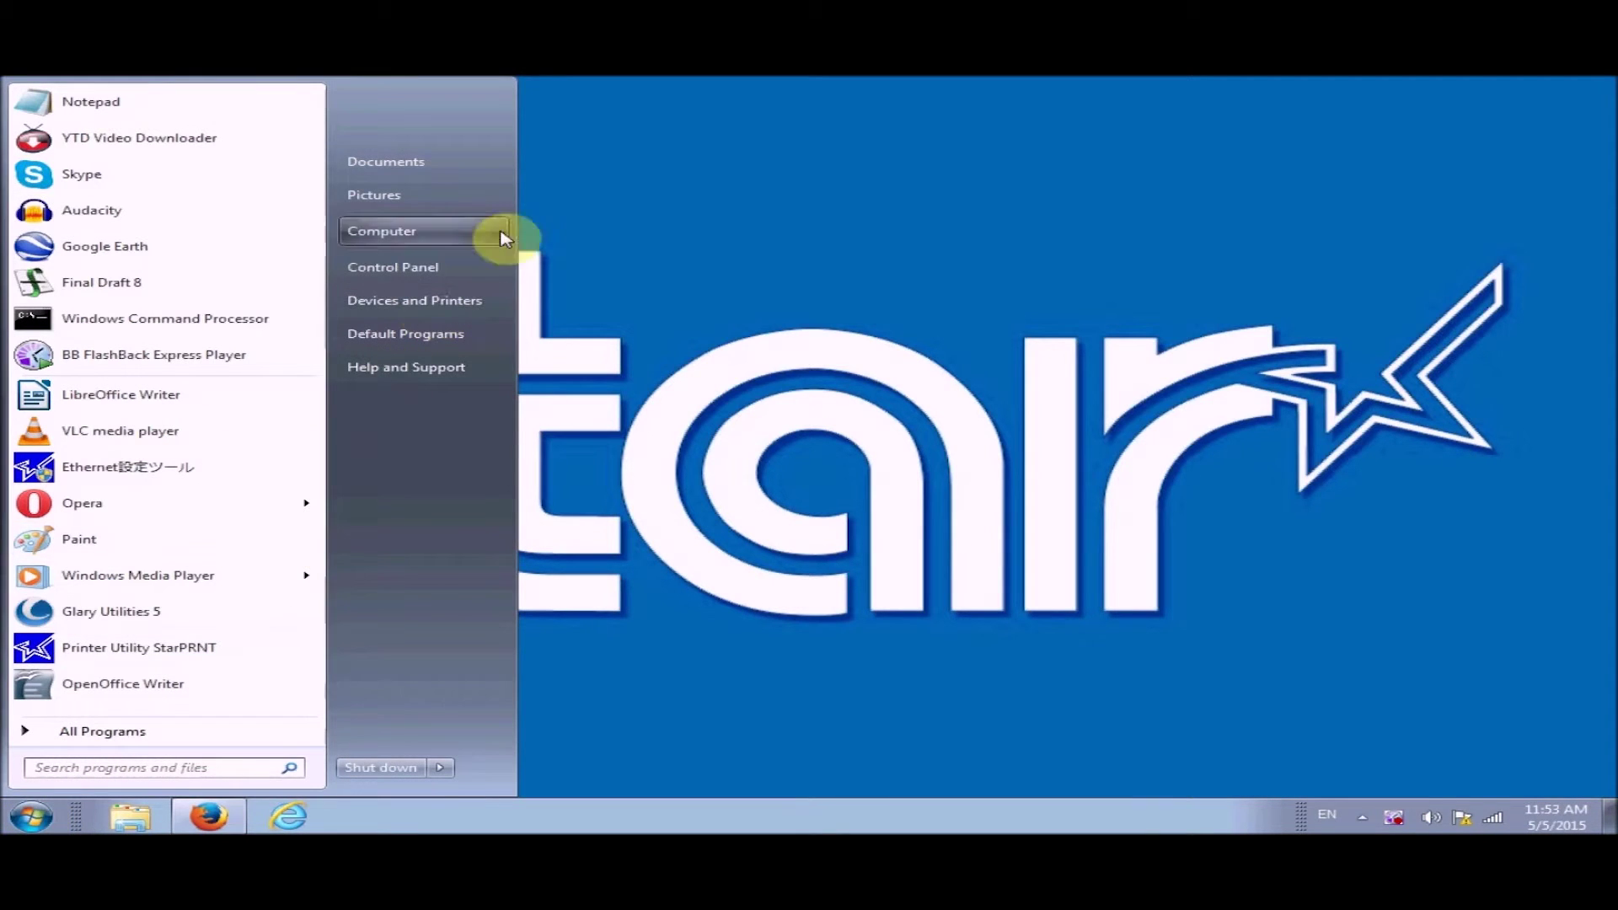
# Turn on the Telnet Client feature under Control Panel > Programs > Windows Features
pyautogui.click(441, 267)
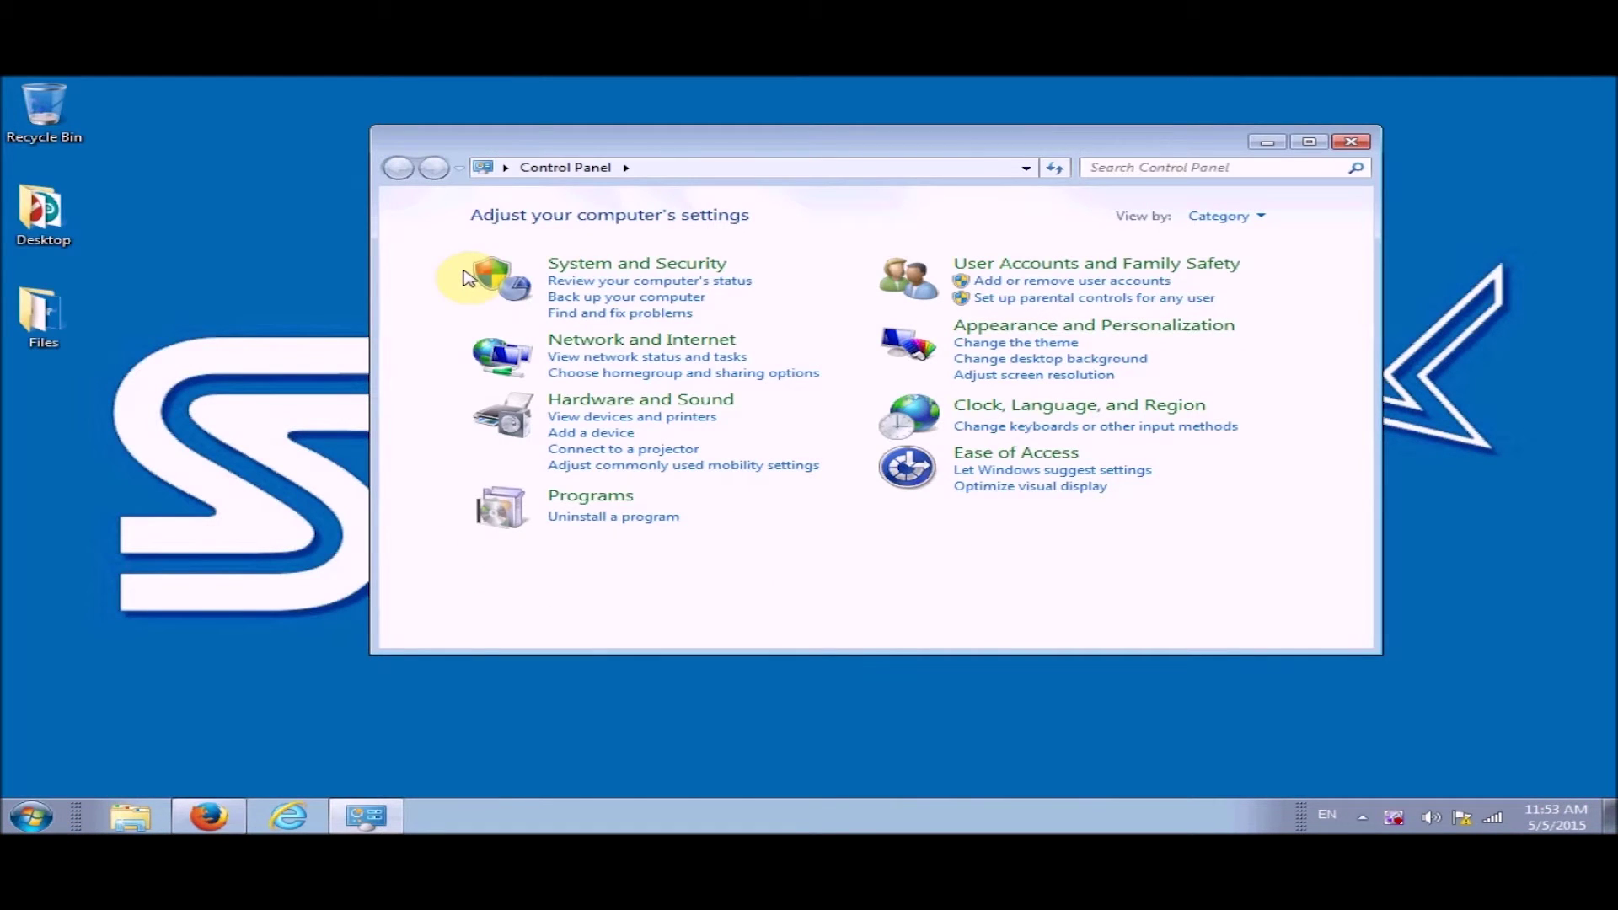
pyautogui.click(596, 499)
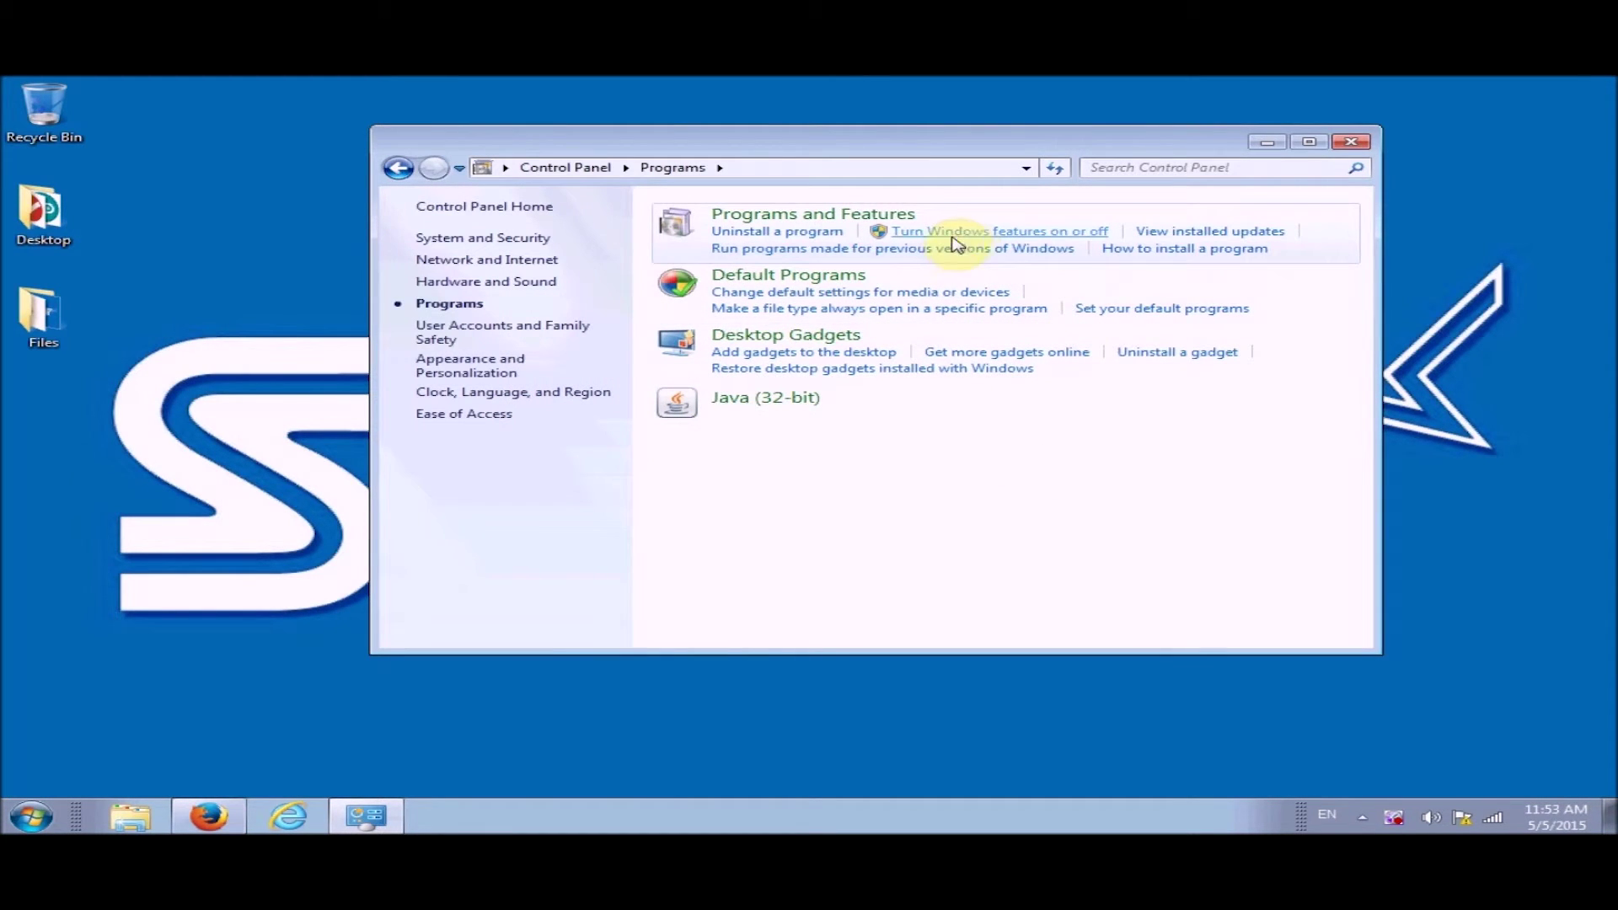
pyautogui.click(959, 238)
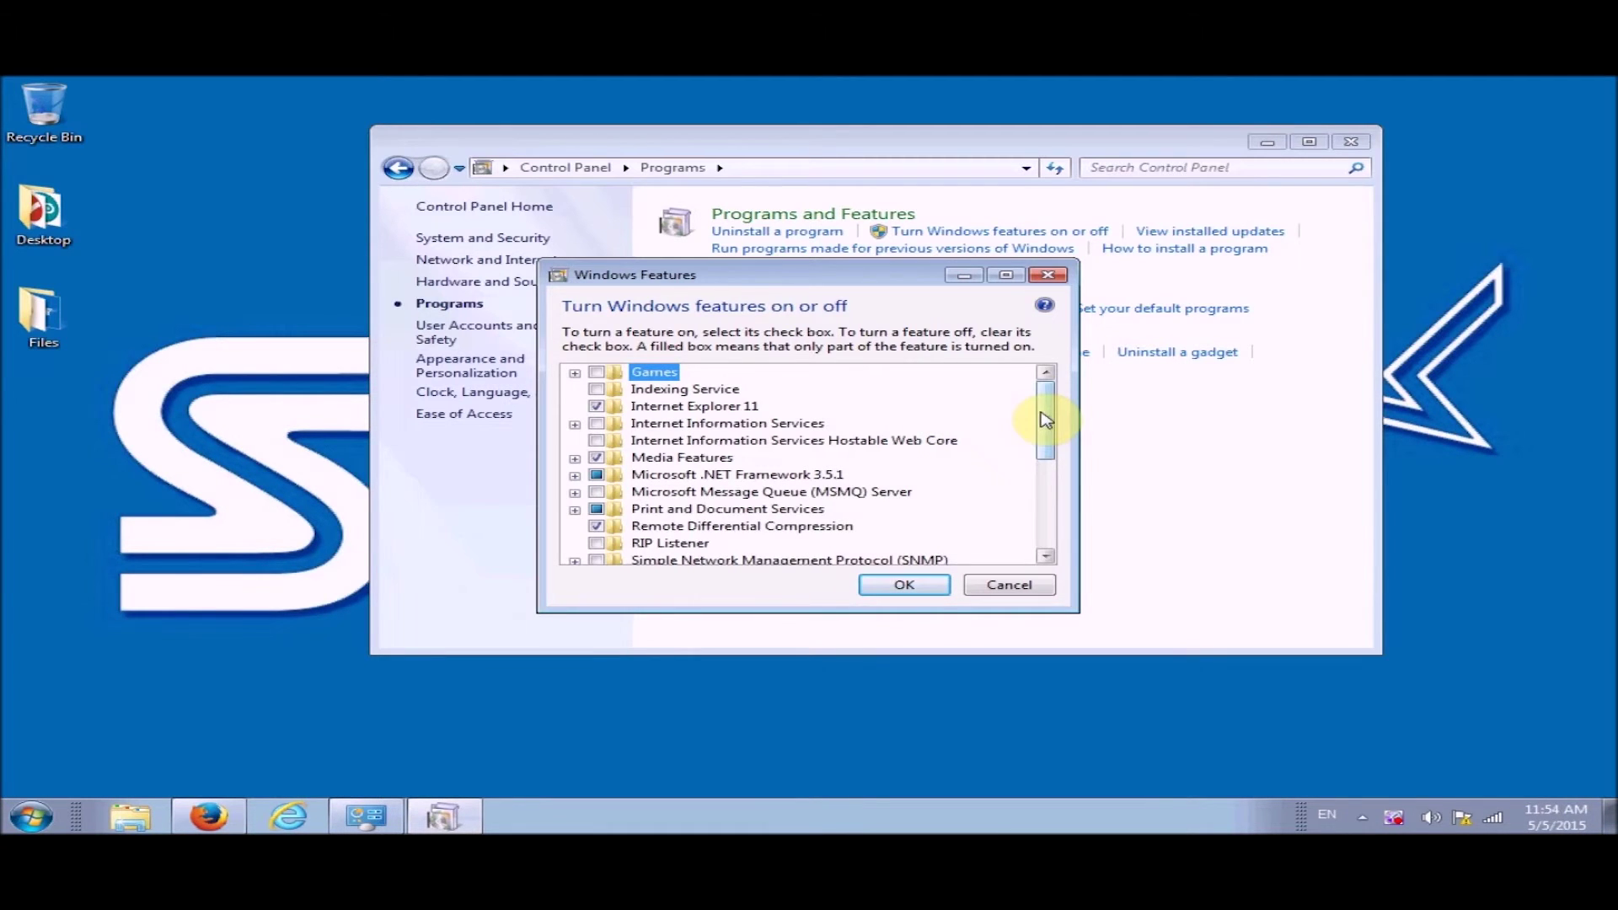
pyautogui.moveTo(1046, 419); pyautogui.dragTo(1035, 458)
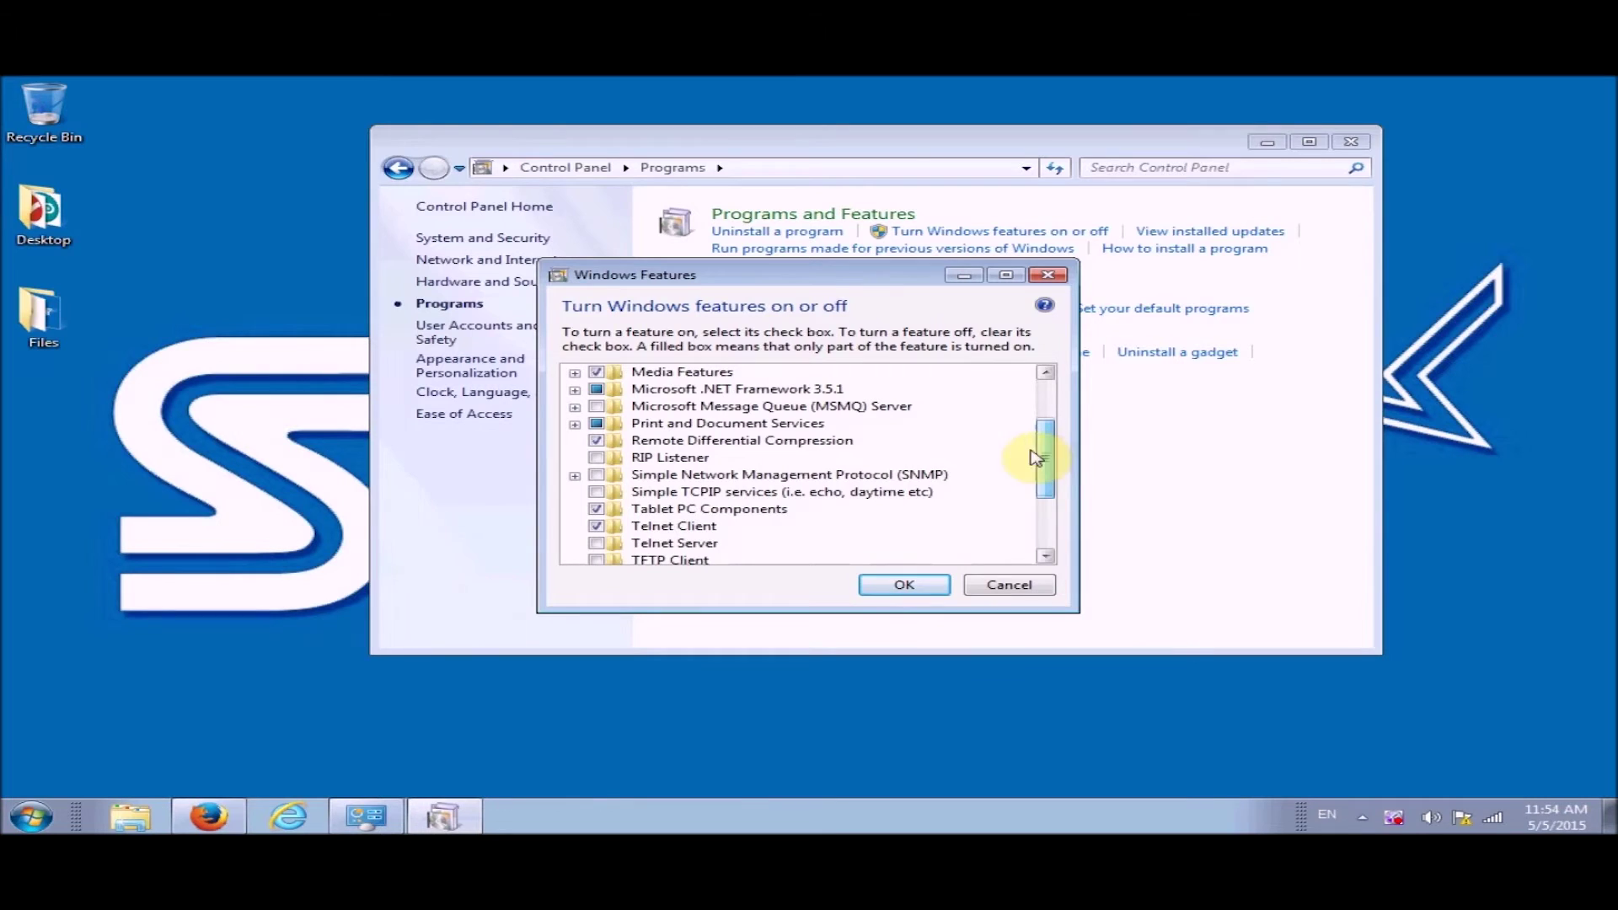
pyautogui.click(699, 527)
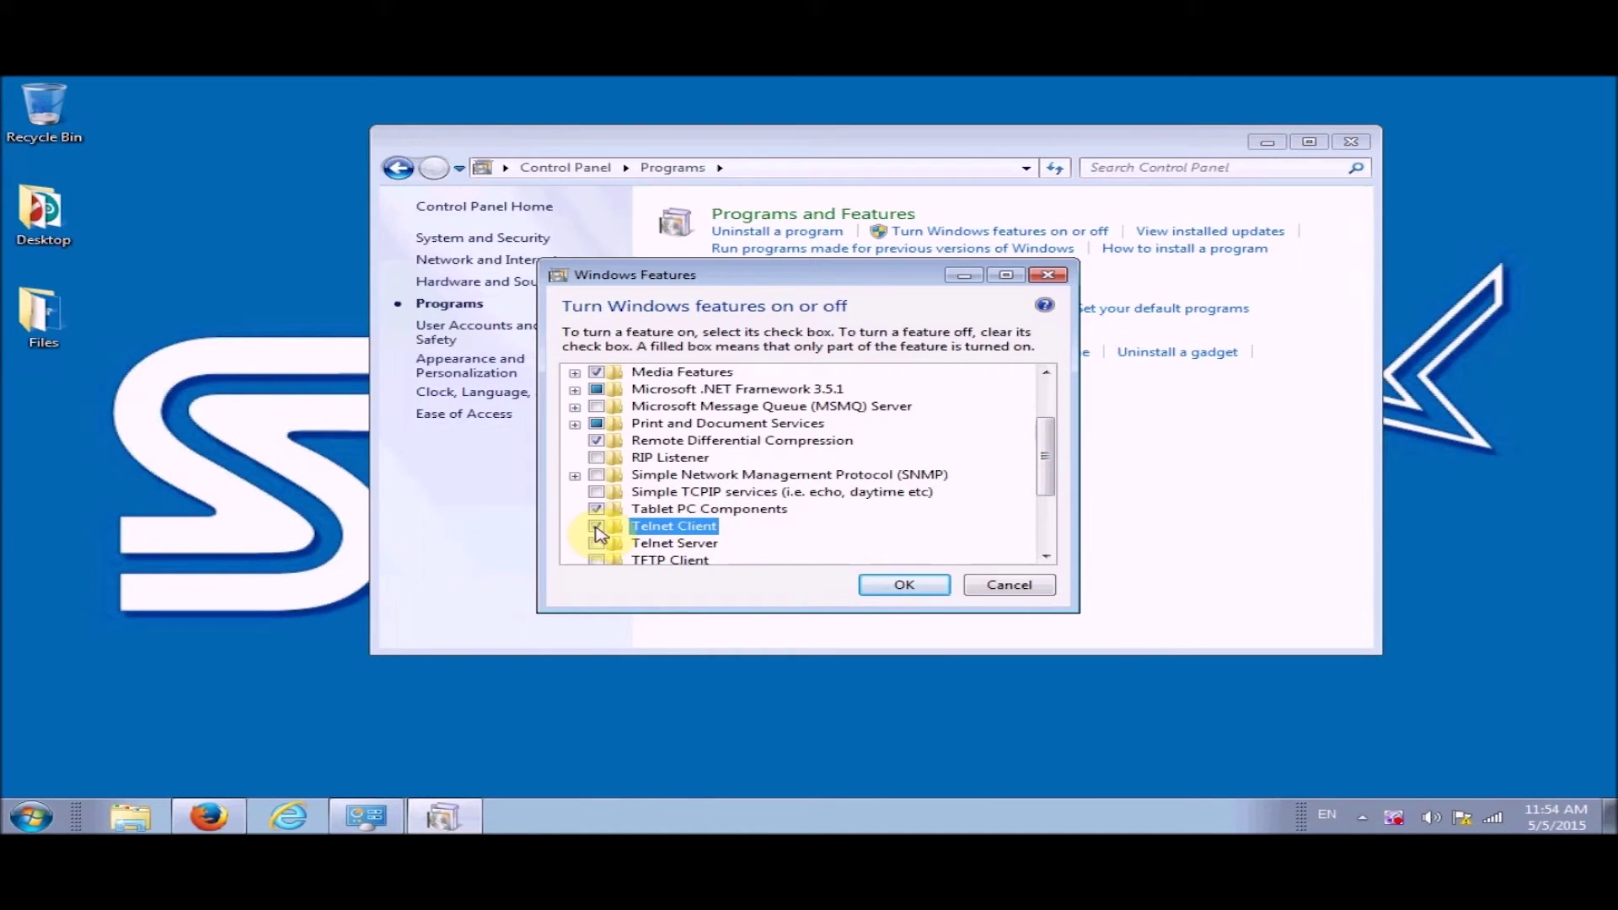
pyautogui.click(913, 584)
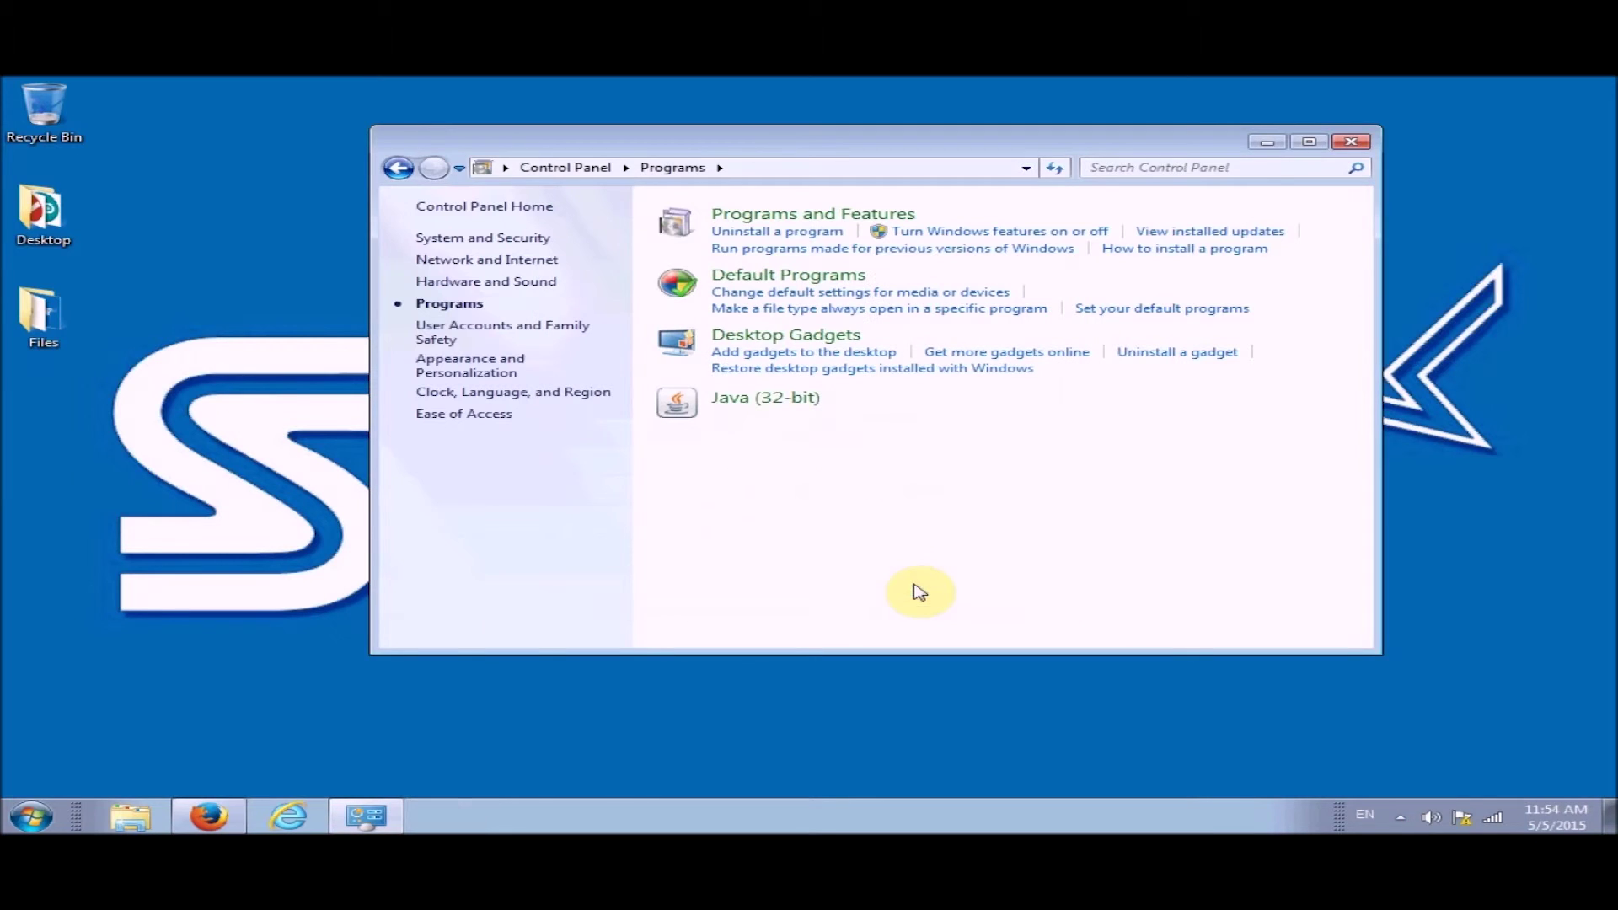
# Open a maximized cmd.exe window and type 'telnet 192.168.183.27'
pyautogui.click(31, 816)
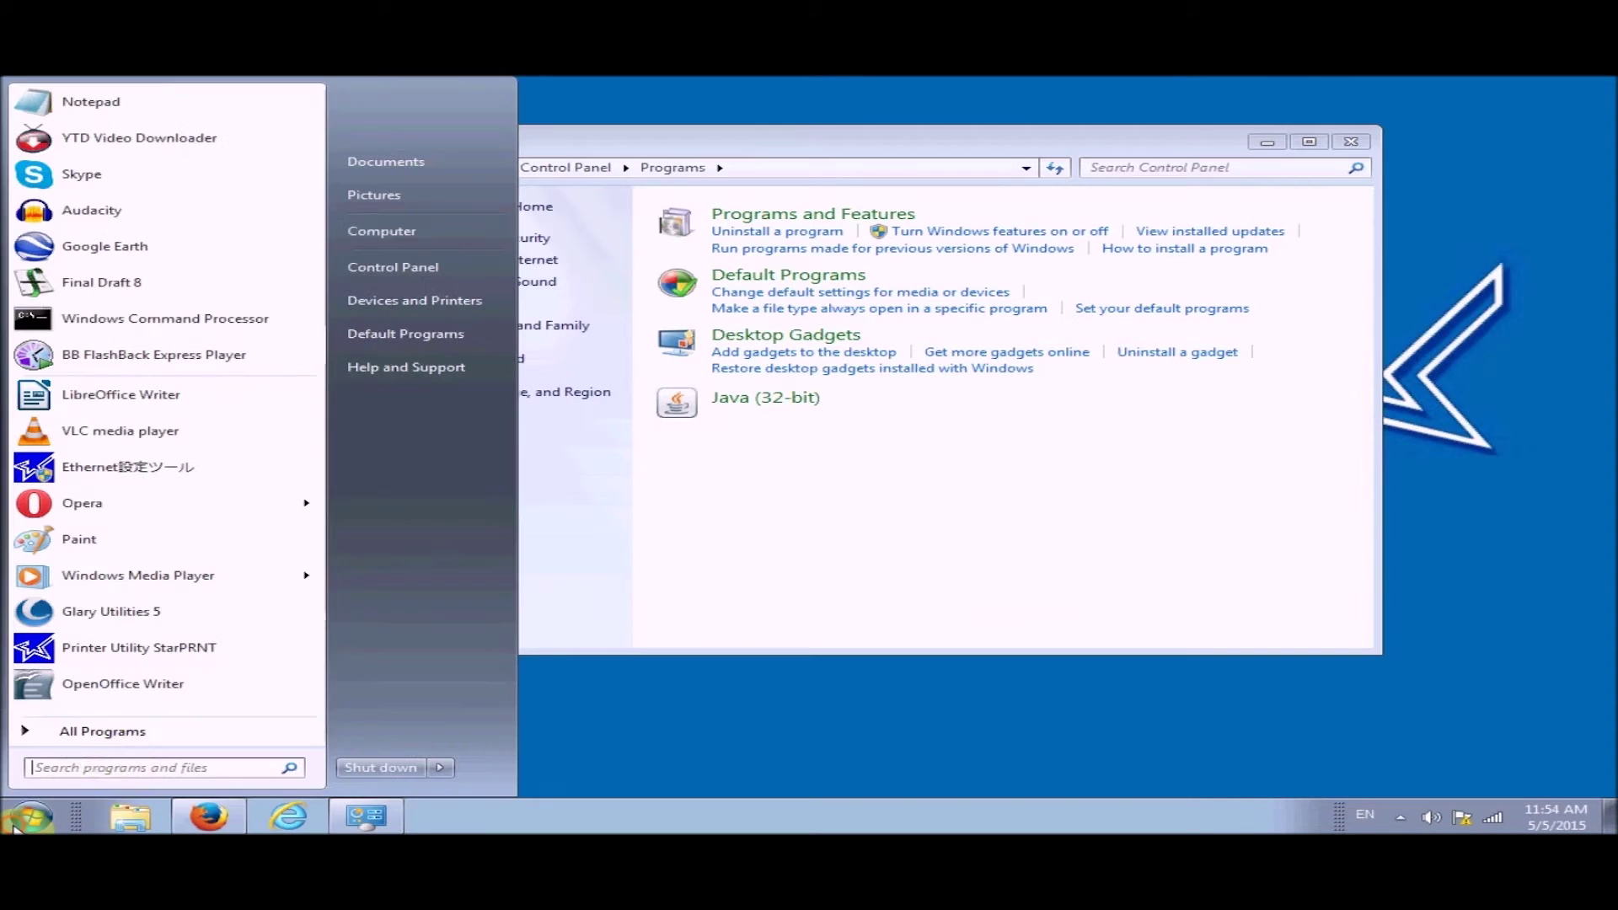
pyautogui.click(135, 766)
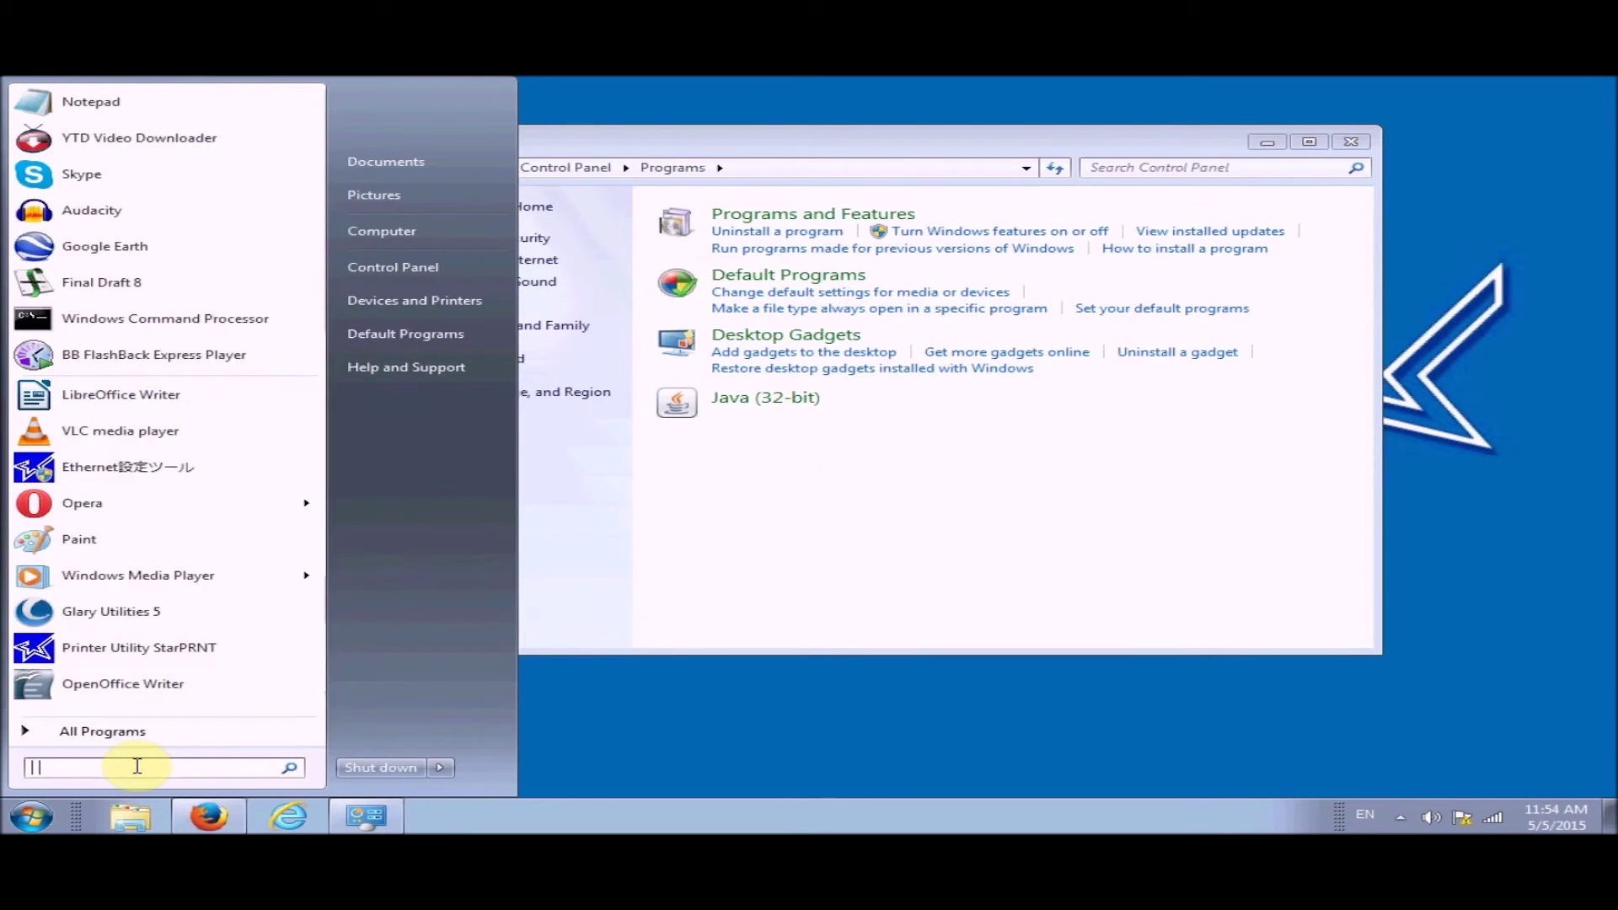
pyautogui.write('cmd')
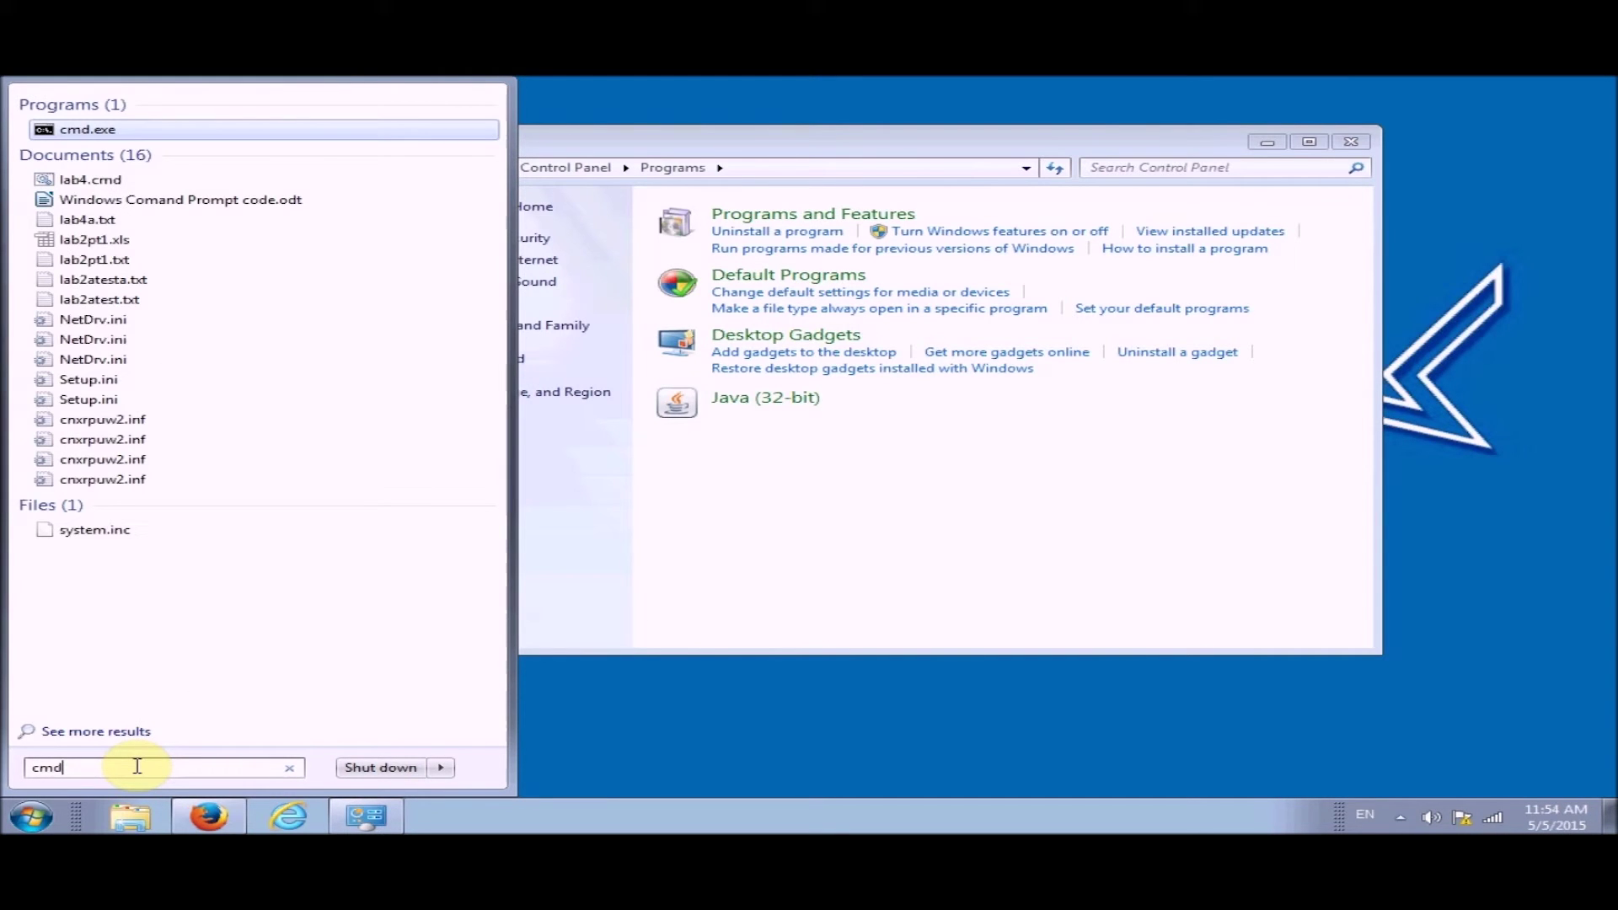
pyautogui.click(225, 134)
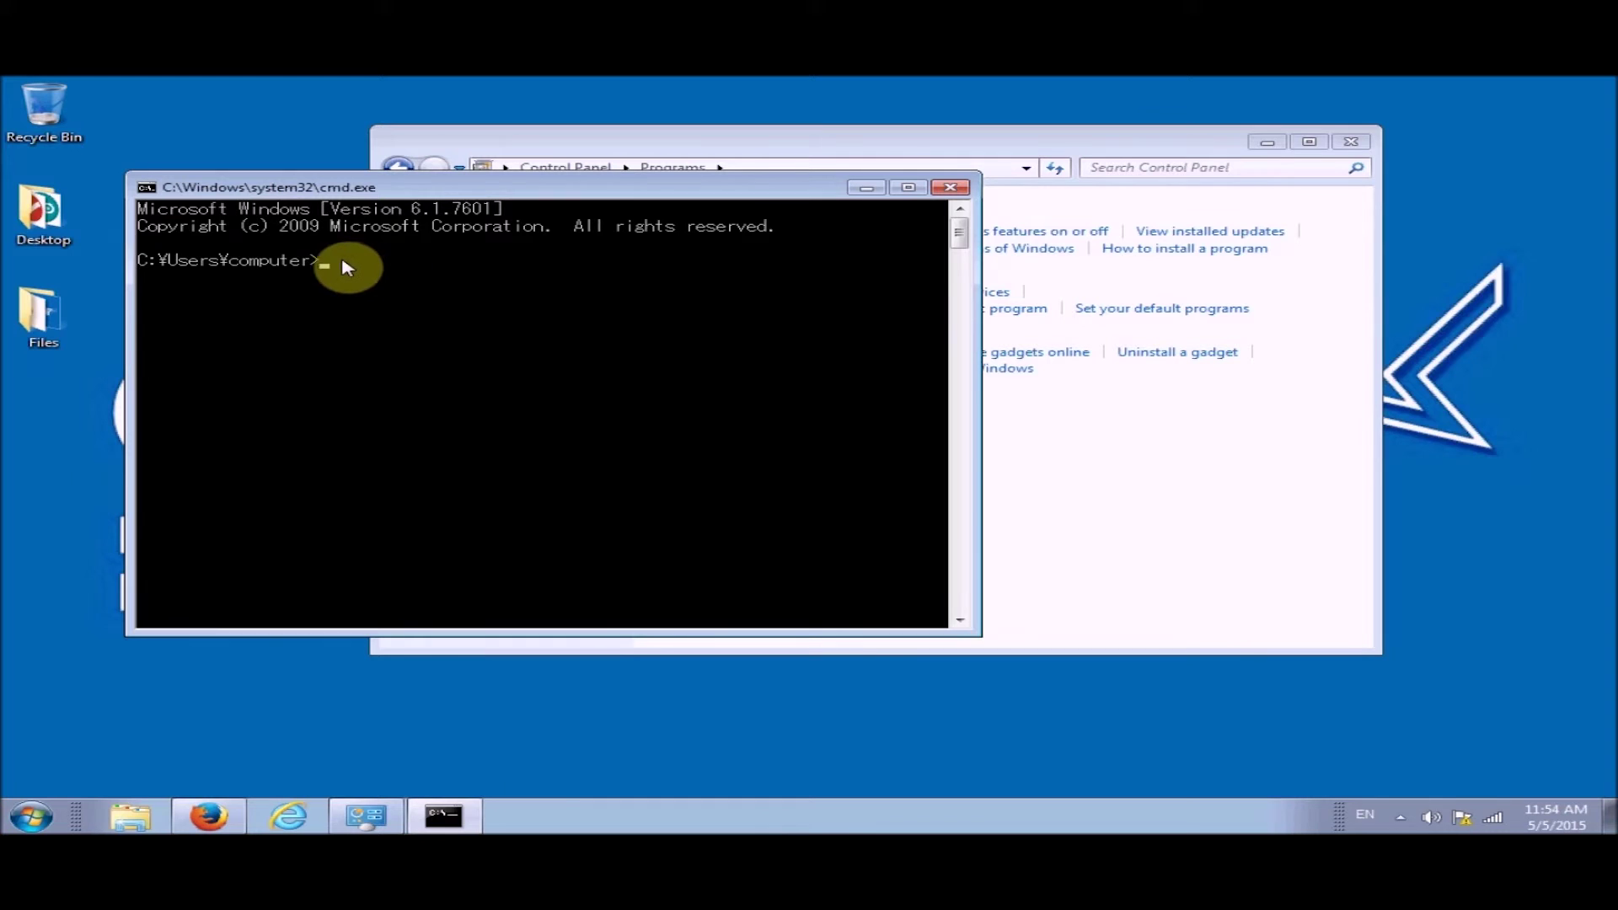
pyautogui.click(908, 187)
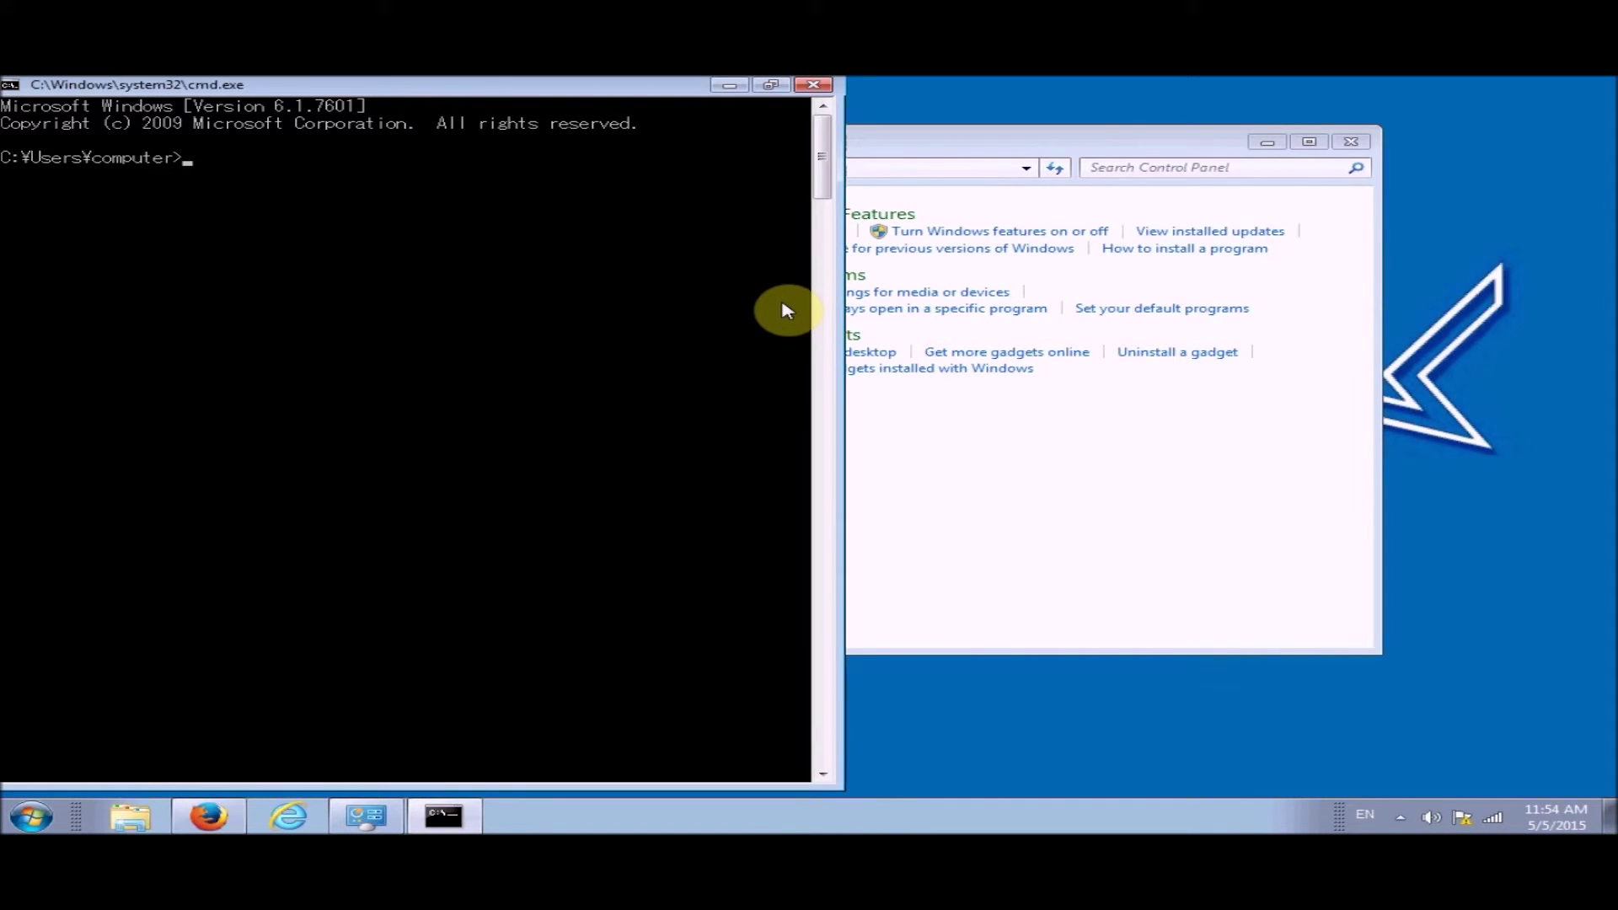
pyautogui.write('te')
pyautogui.write('lnet 192.')
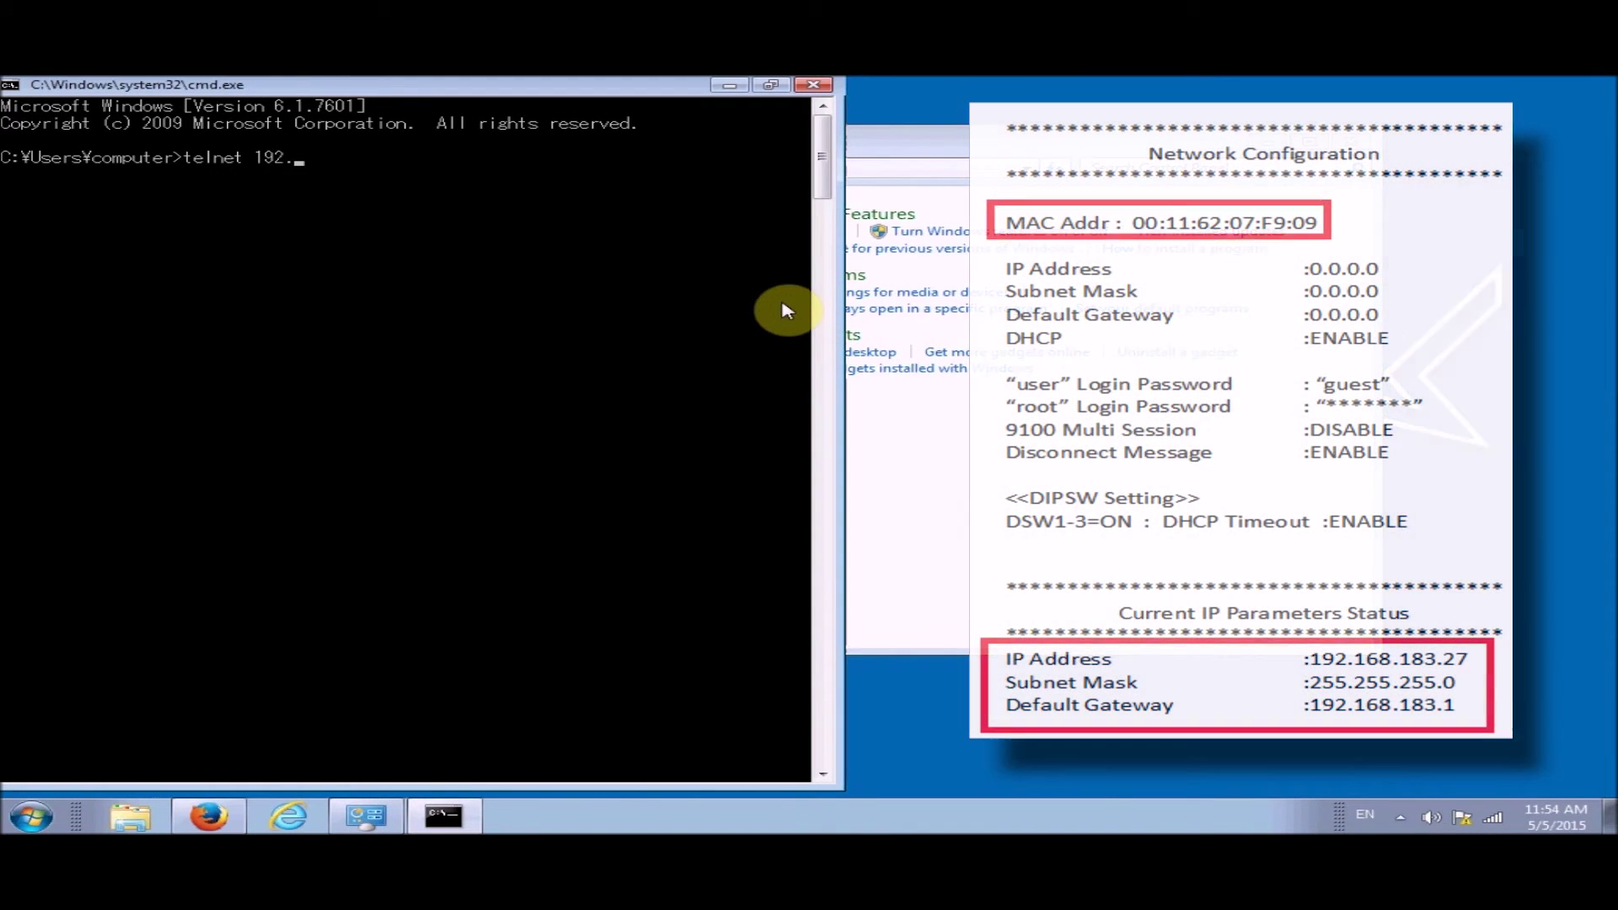
pyautogui.write('168')
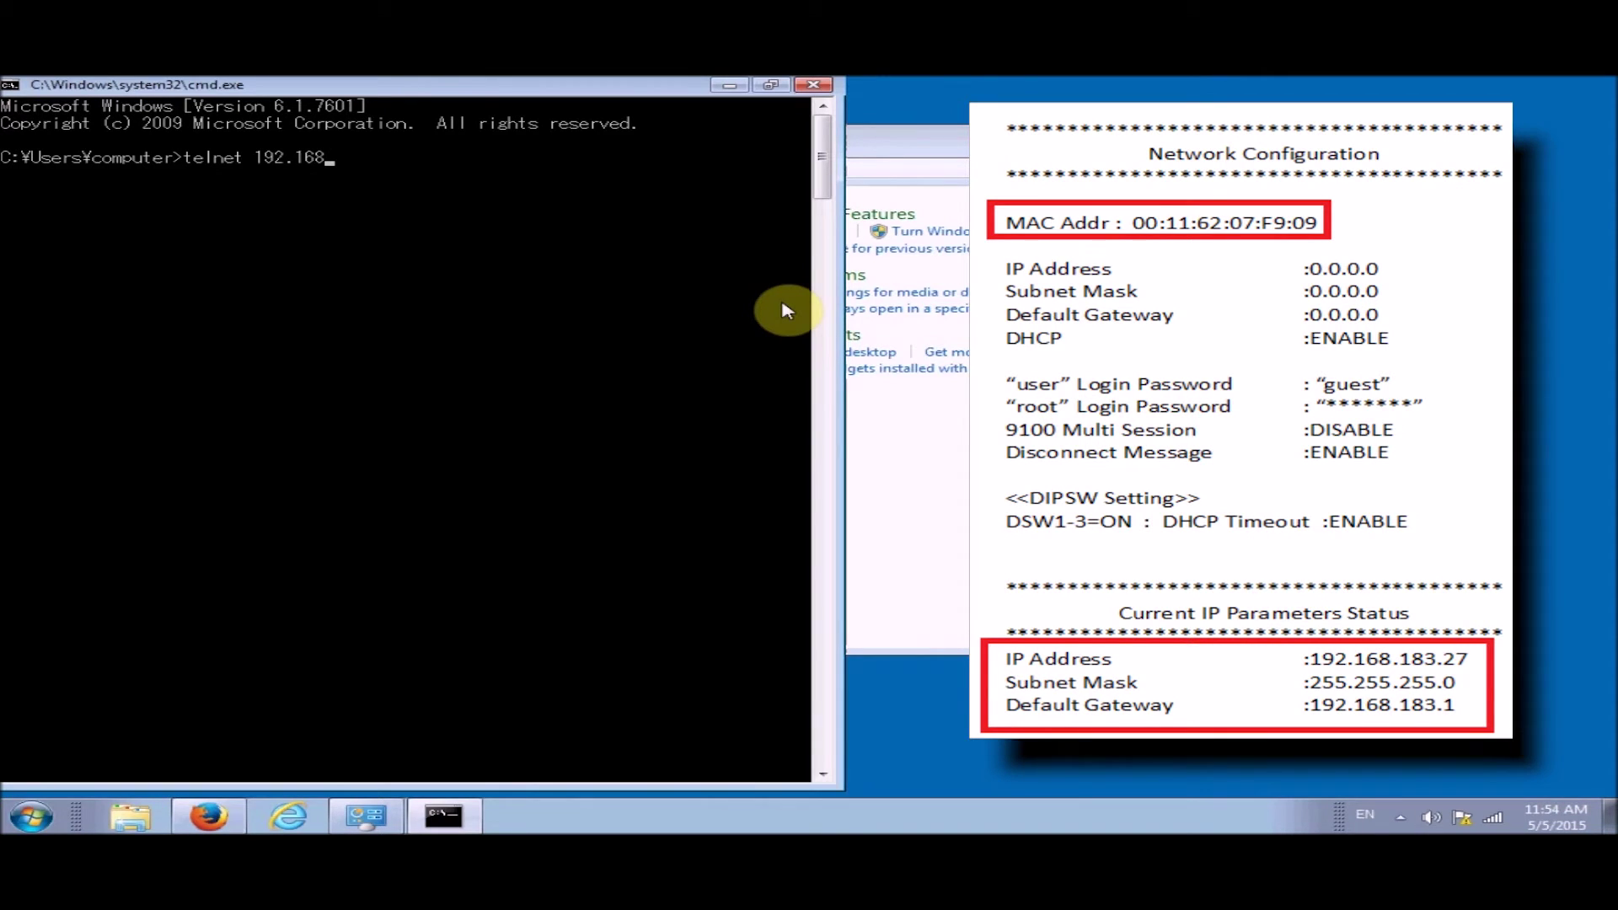
pyautogui.write('.183.27')
# Telnet into the printer as root with its password and choose menu option 1, IP Parameters Configuration
pyautogui.press('Return')
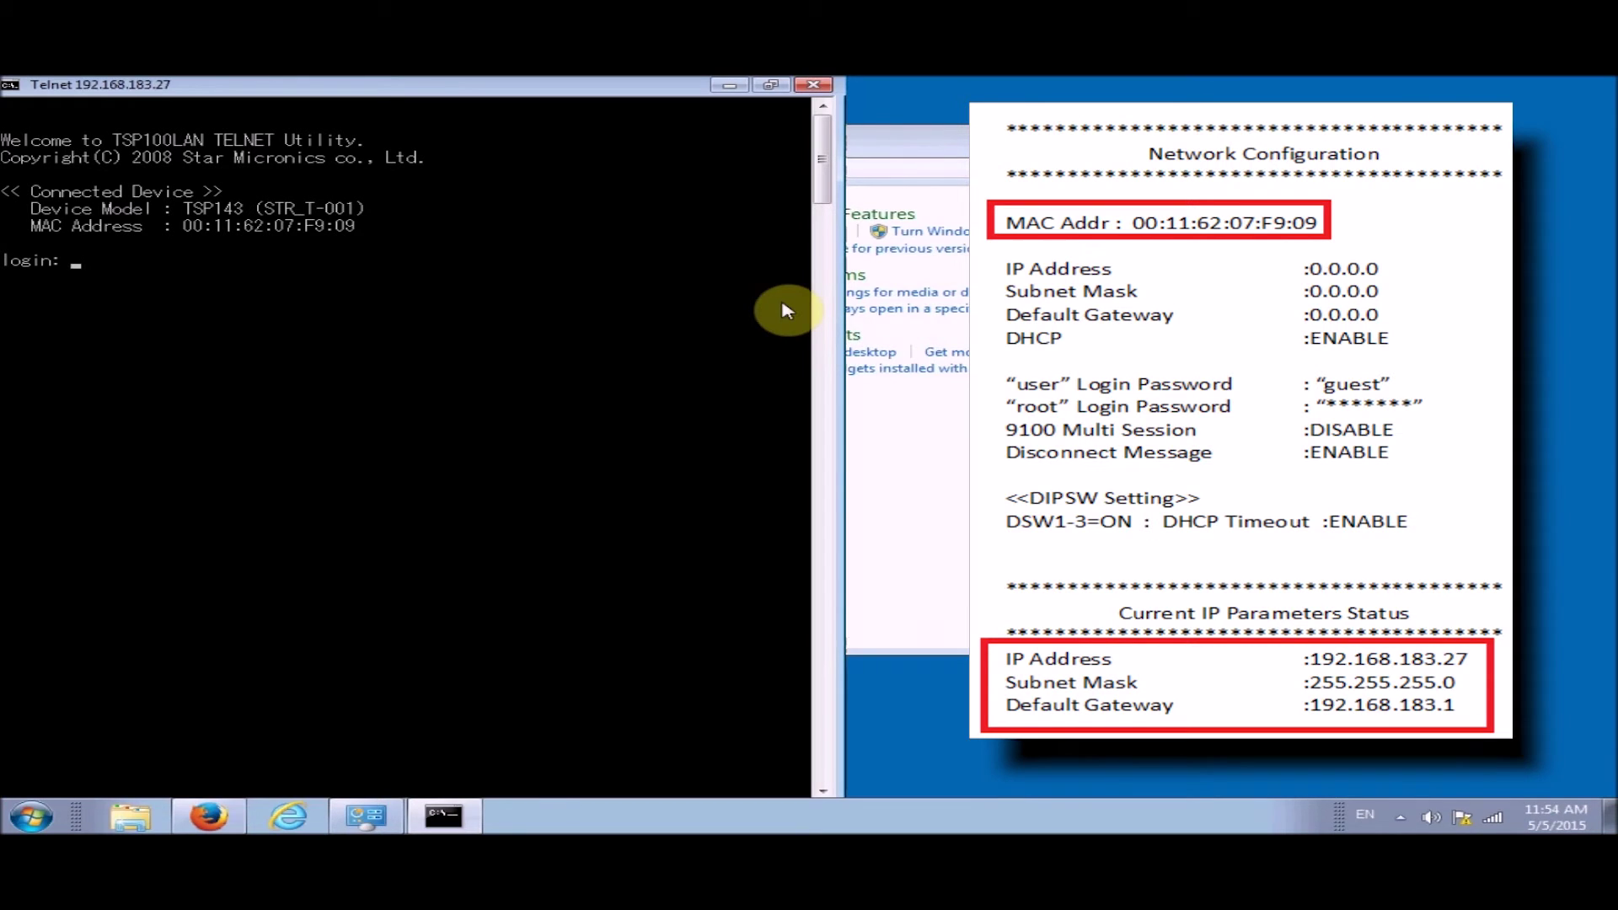
pyautogui.write('root')
pyautogui.press('Return')
pyautogui.write('publ')
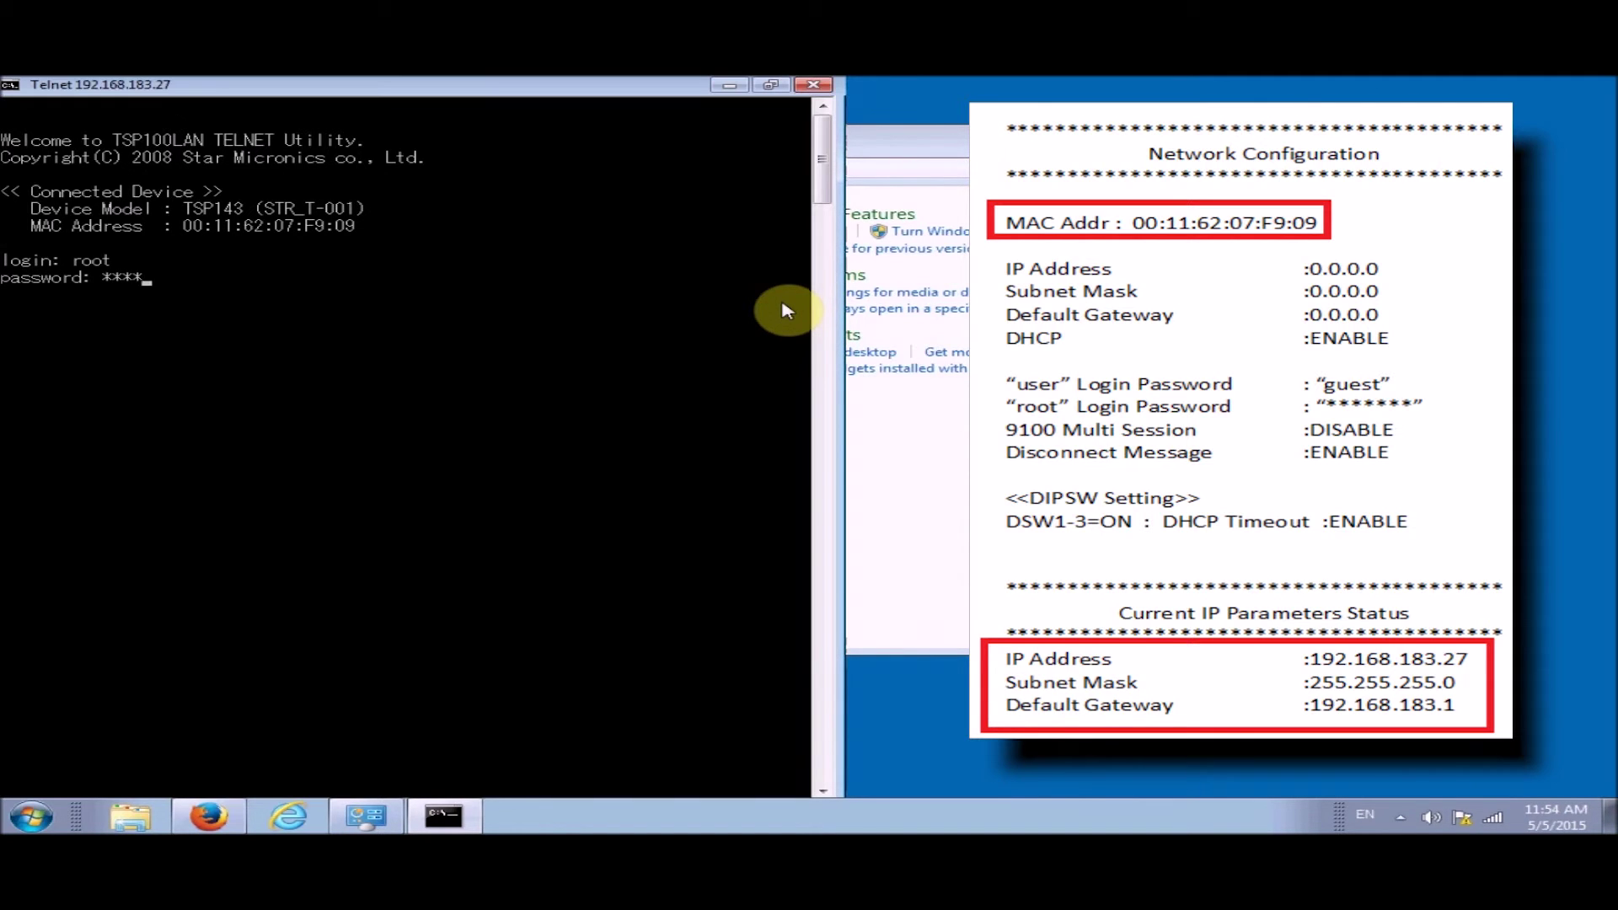
pyautogui.write('ic')
pyautogui.press('Return')
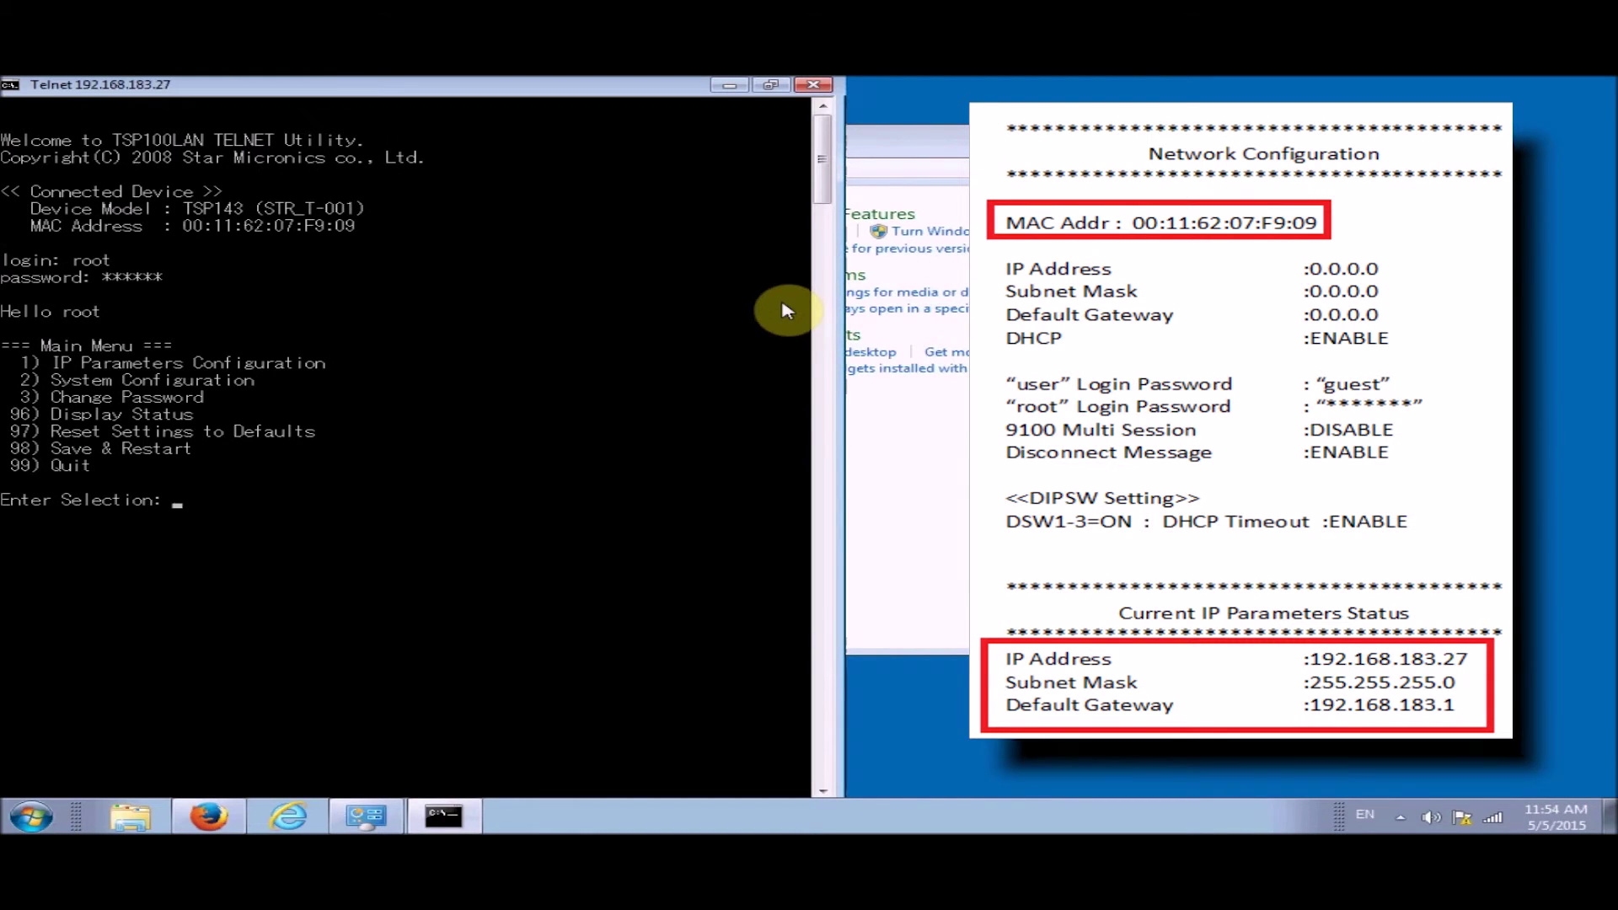
pyautogui.write('1')
pyautogui.press('Return')
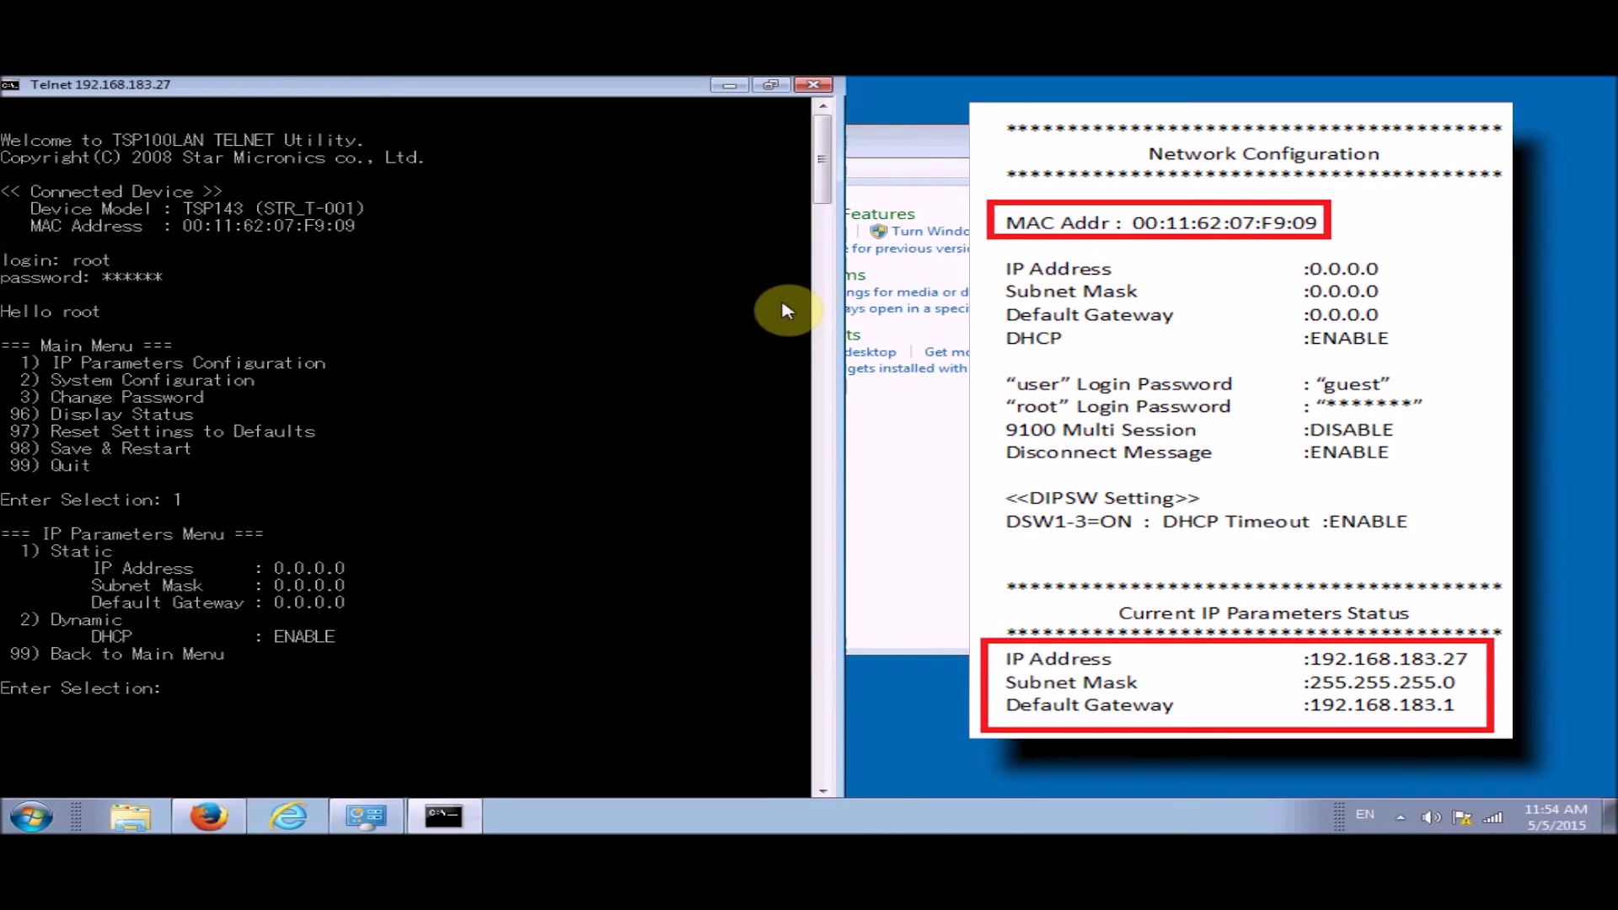
# Switch the printer to static addressing and set its IP to 192.168.183.27
pyautogui.write('1')
pyautogui.press('Return')
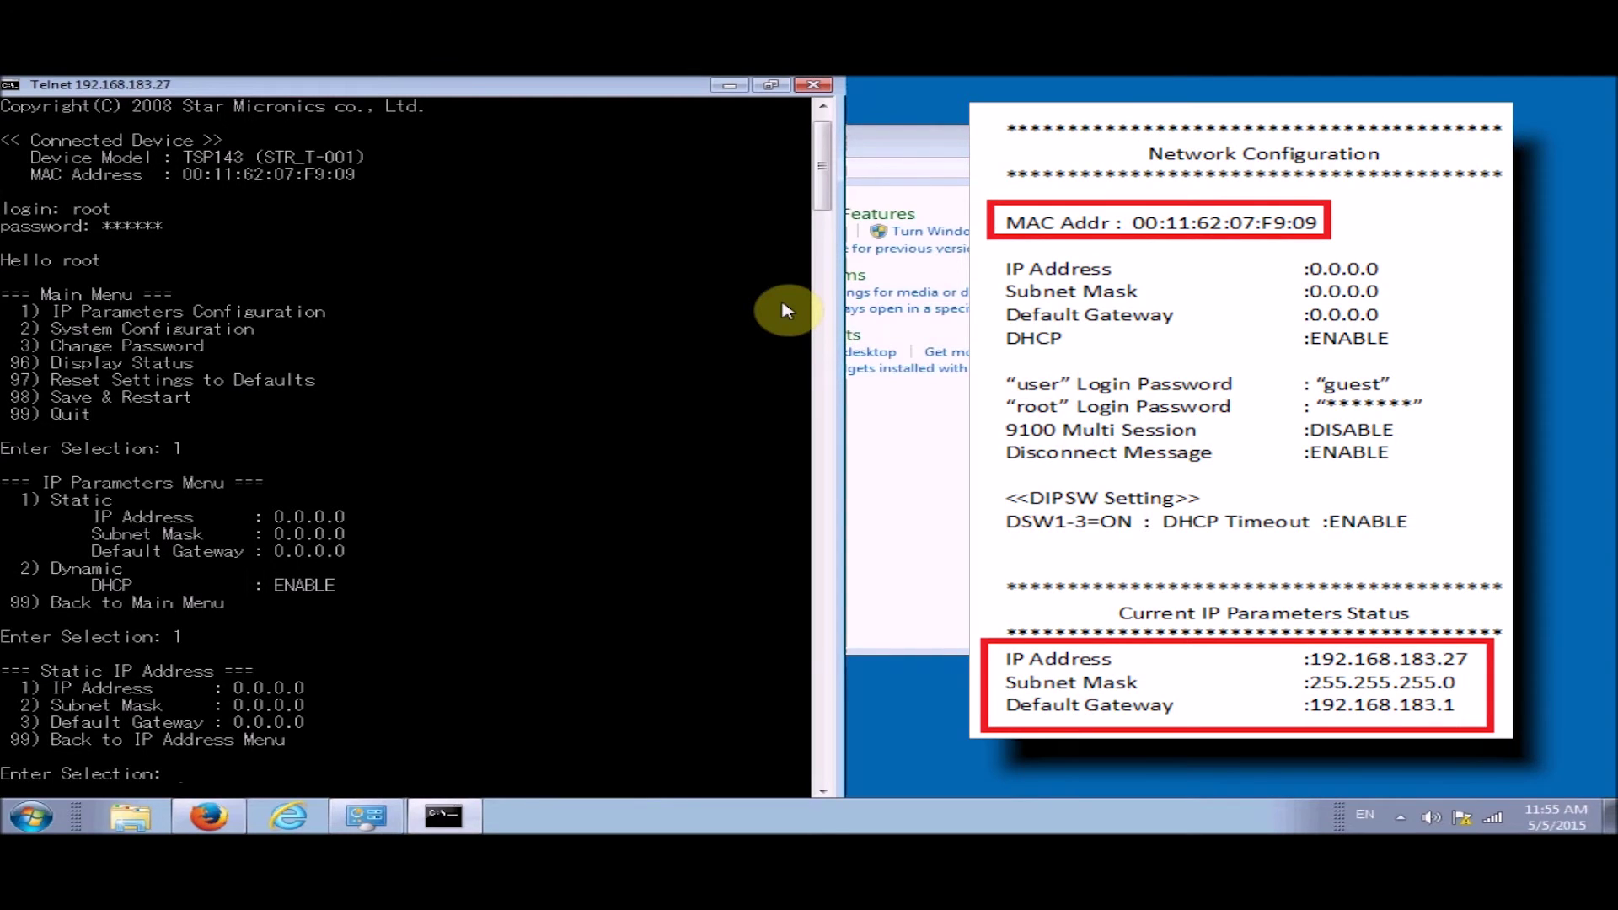
pyautogui.press('Return')
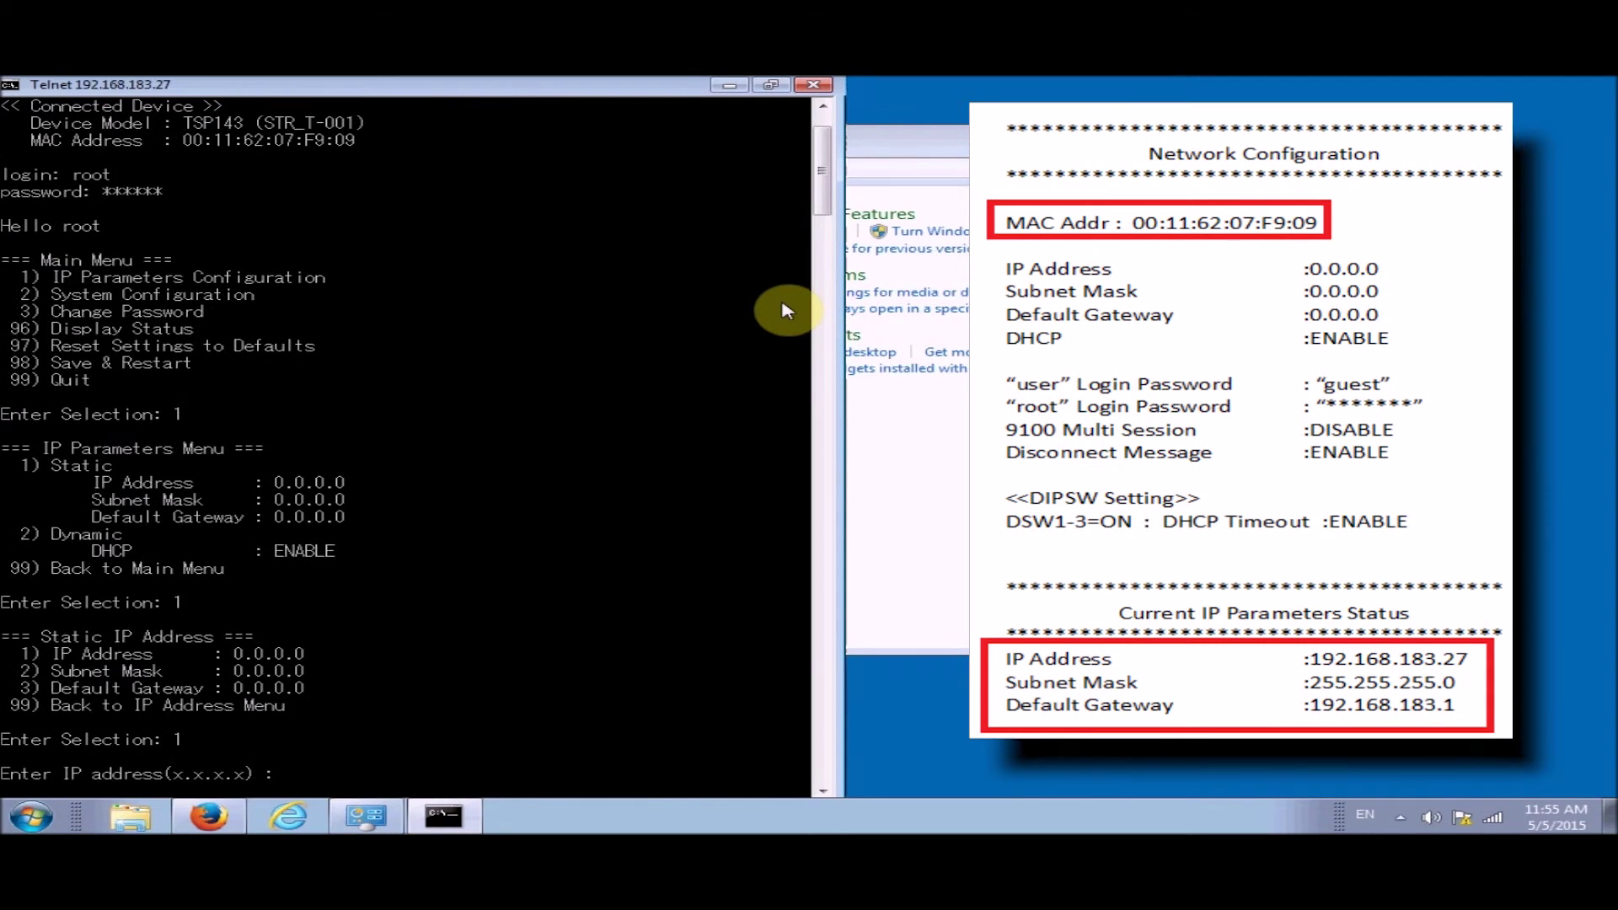
pyautogui.write('192.168.183.27')
pyautogui.press('Return')
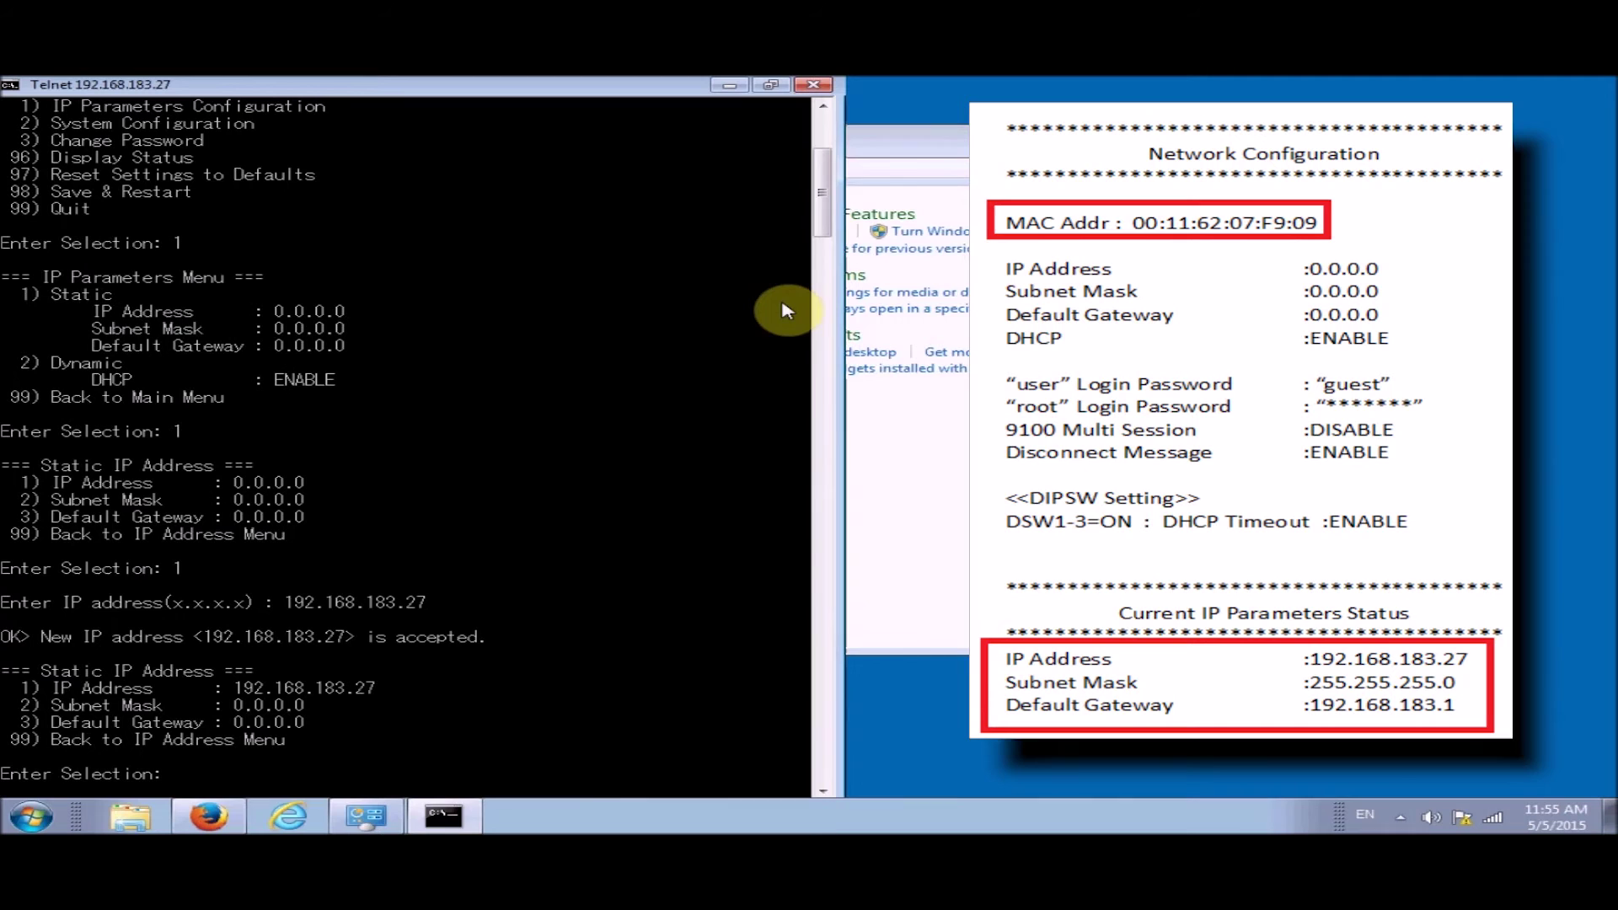
# Set the subnet mask to 255.255.255.0 and enter gateway 192.168.183.1
pyautogui.write('2')
pyautogui.press('Return')
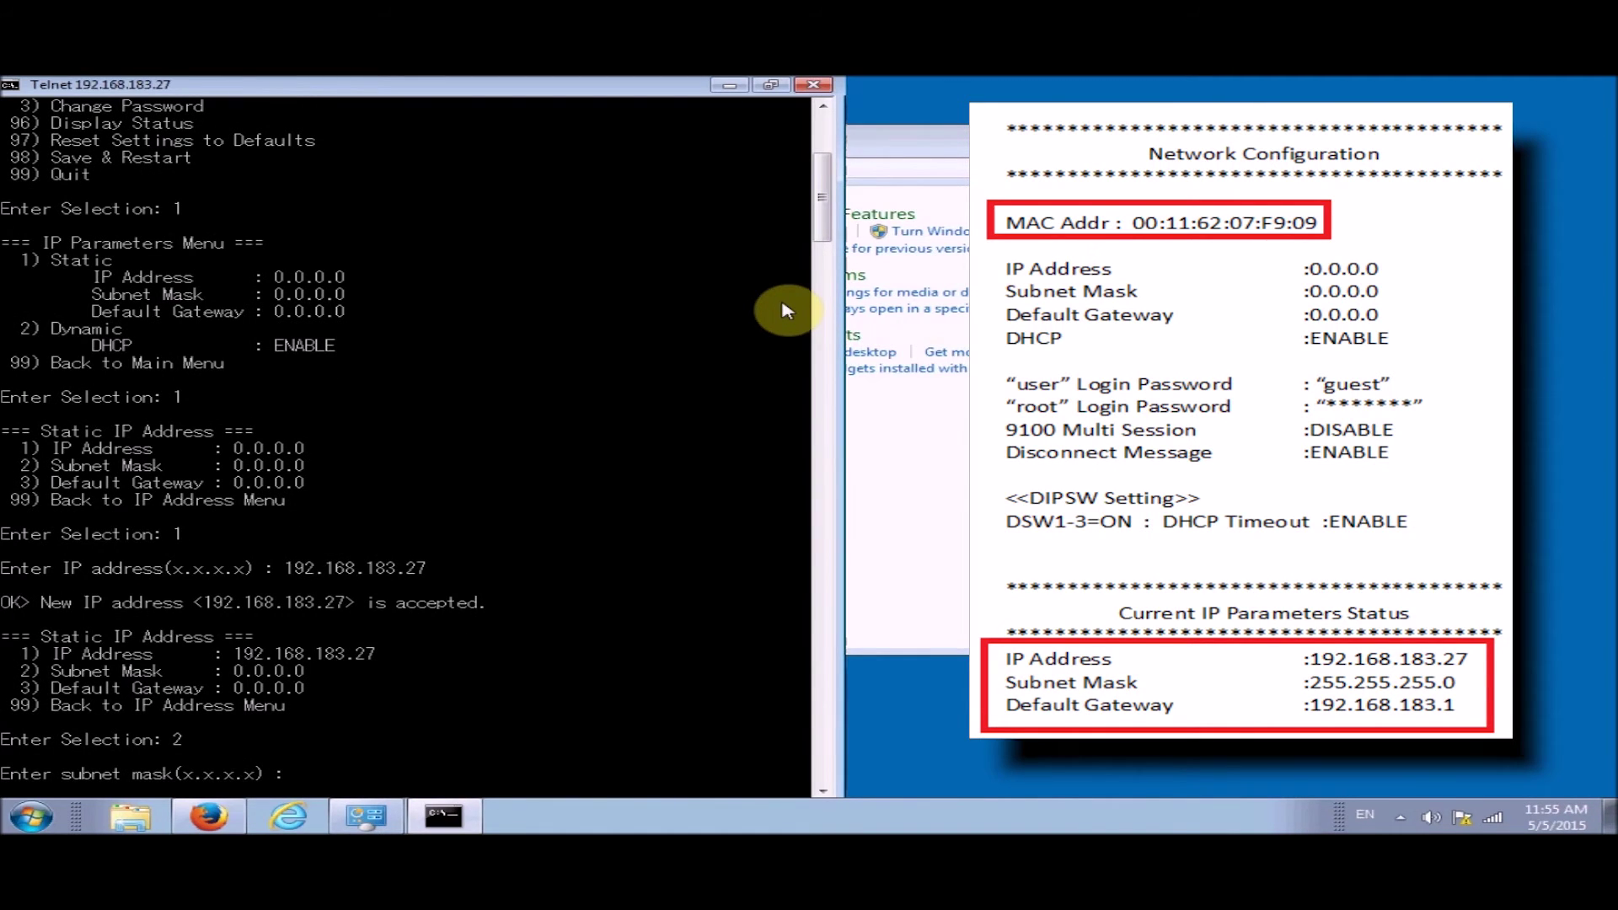
pyautogui.write('255.255.255.0')
pyautogui.press('Return')
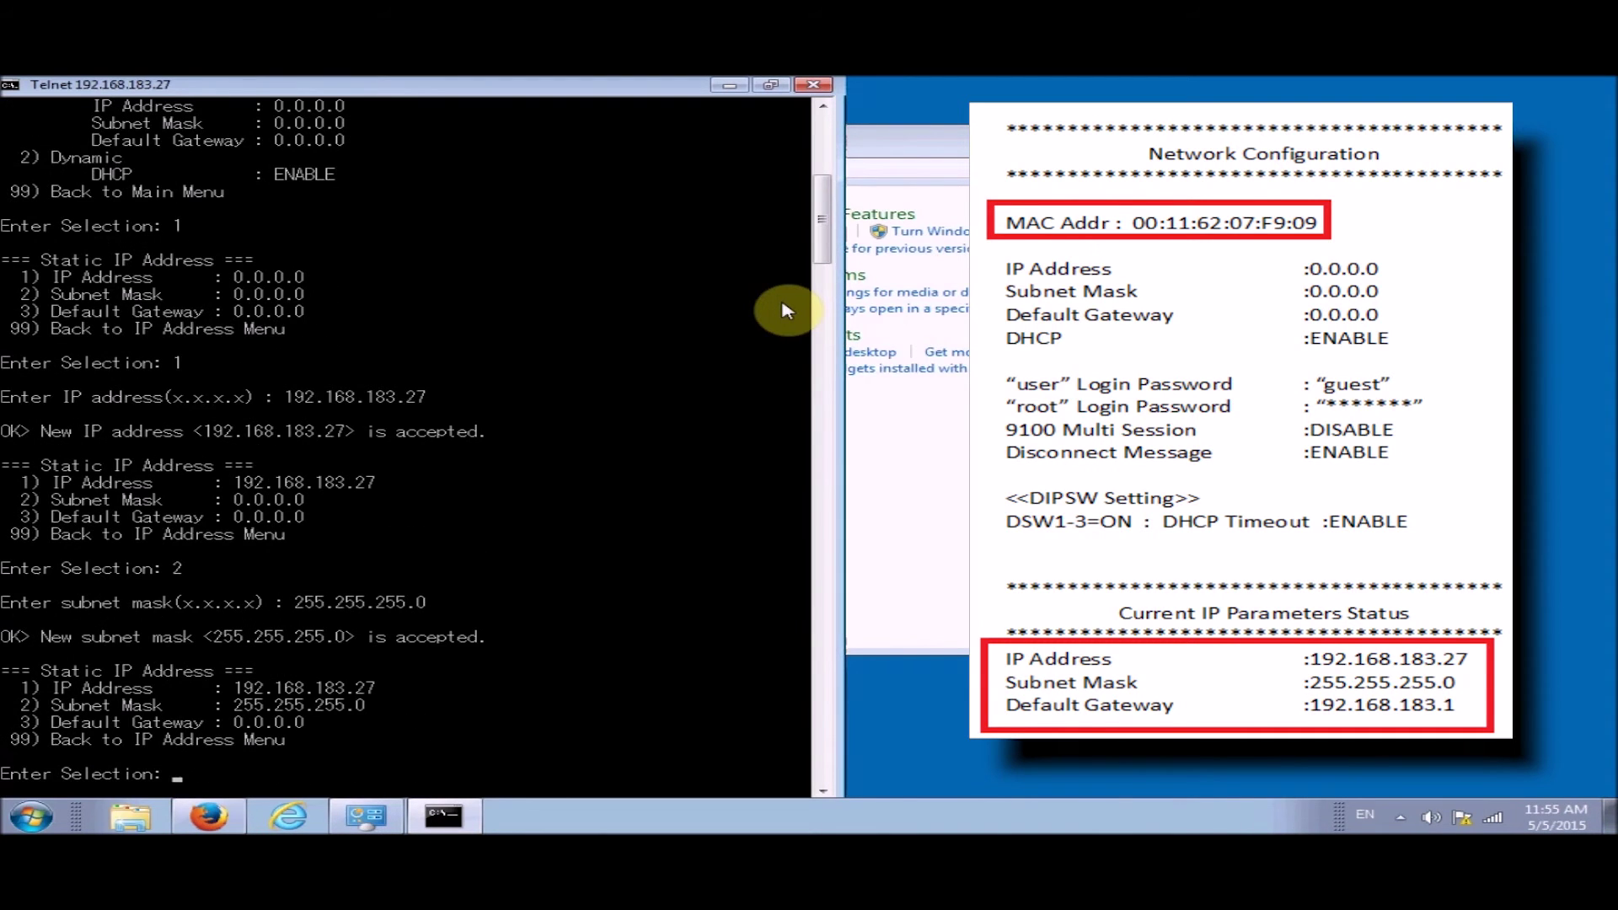
pyautogui.write('3')
pyautogui.press('Return')
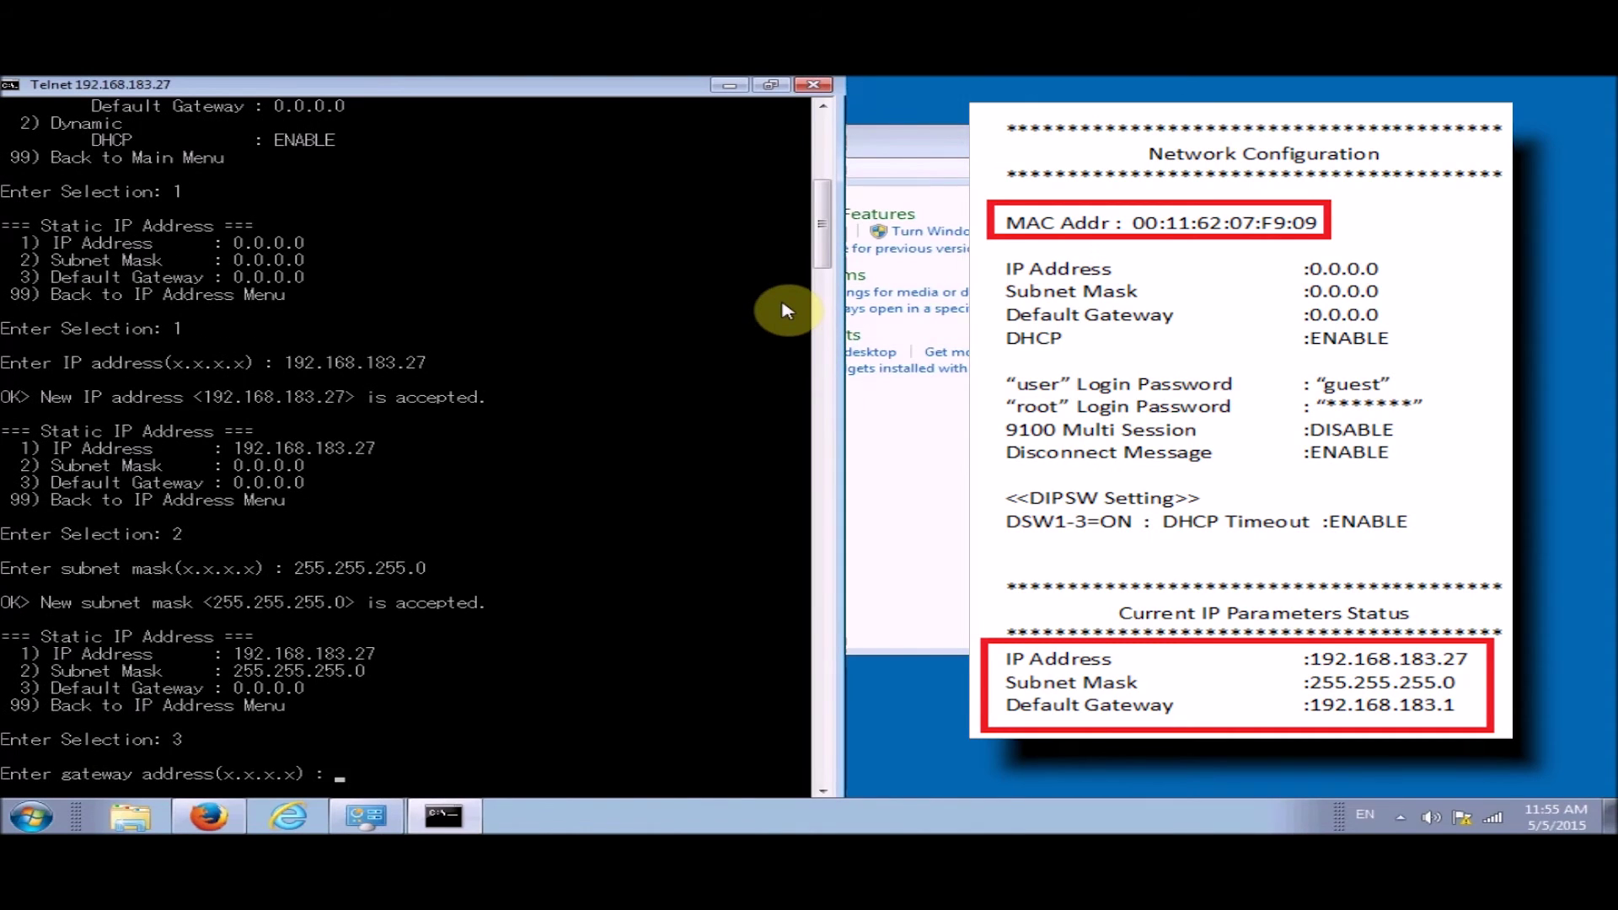
pyautogui.write('192.168.183.1')
# Accept gateway 192.168.183.1 and return through the IP parameters menu to the Main Menu
pyautogui.press('Return')
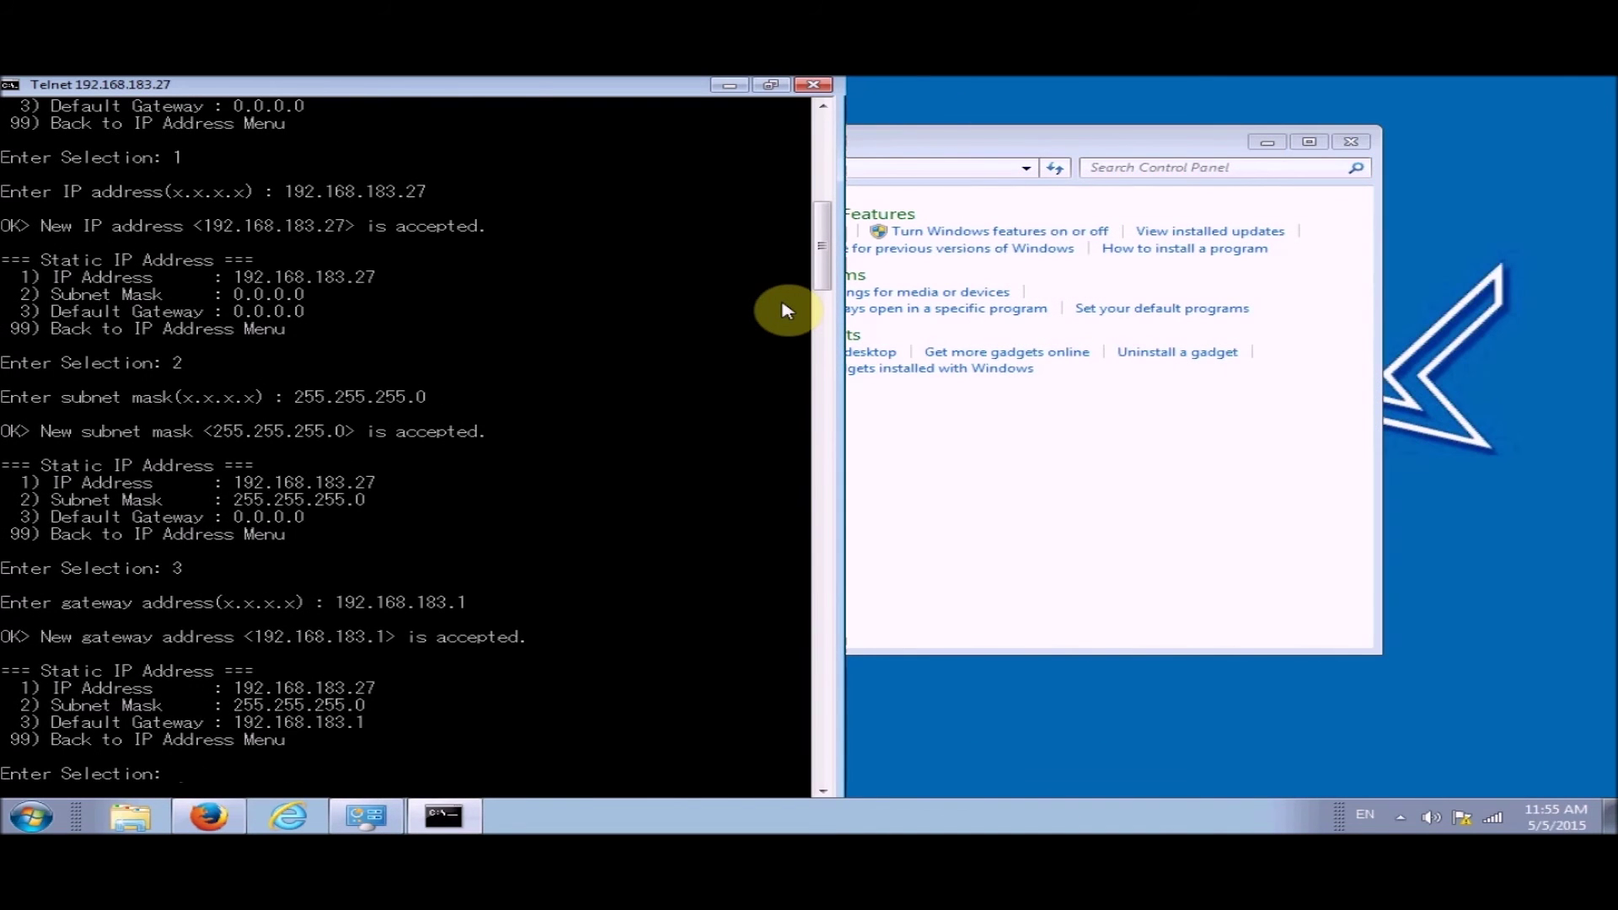
pyautogui.write('99')
pyautogui.press('Return')
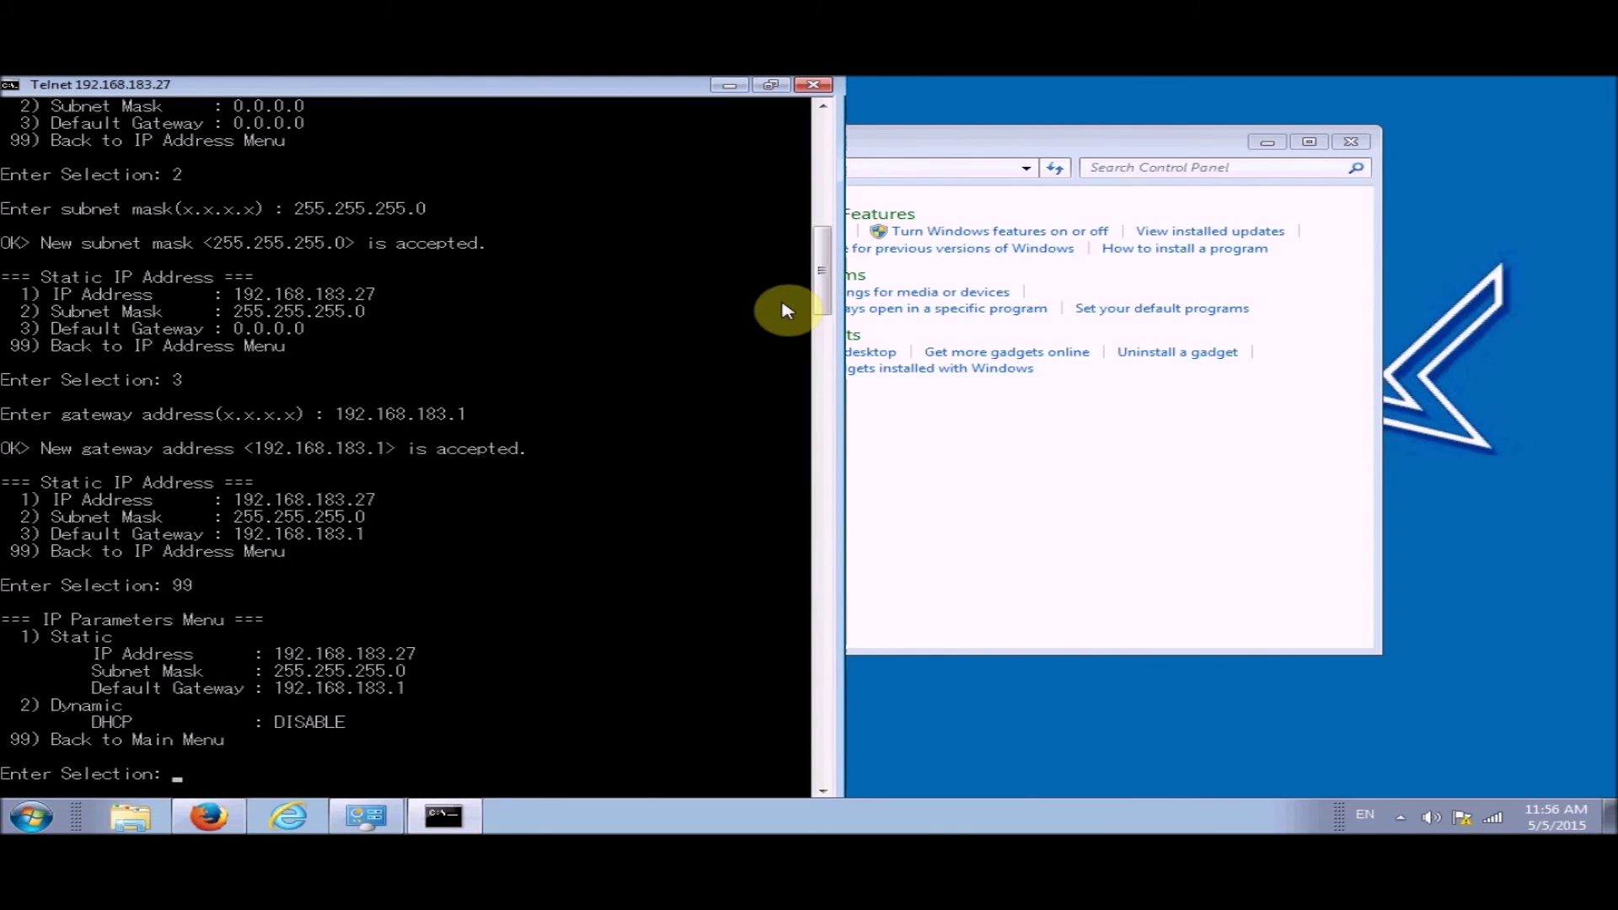
pyautogui.write('99')
pyautogui.press('Return')
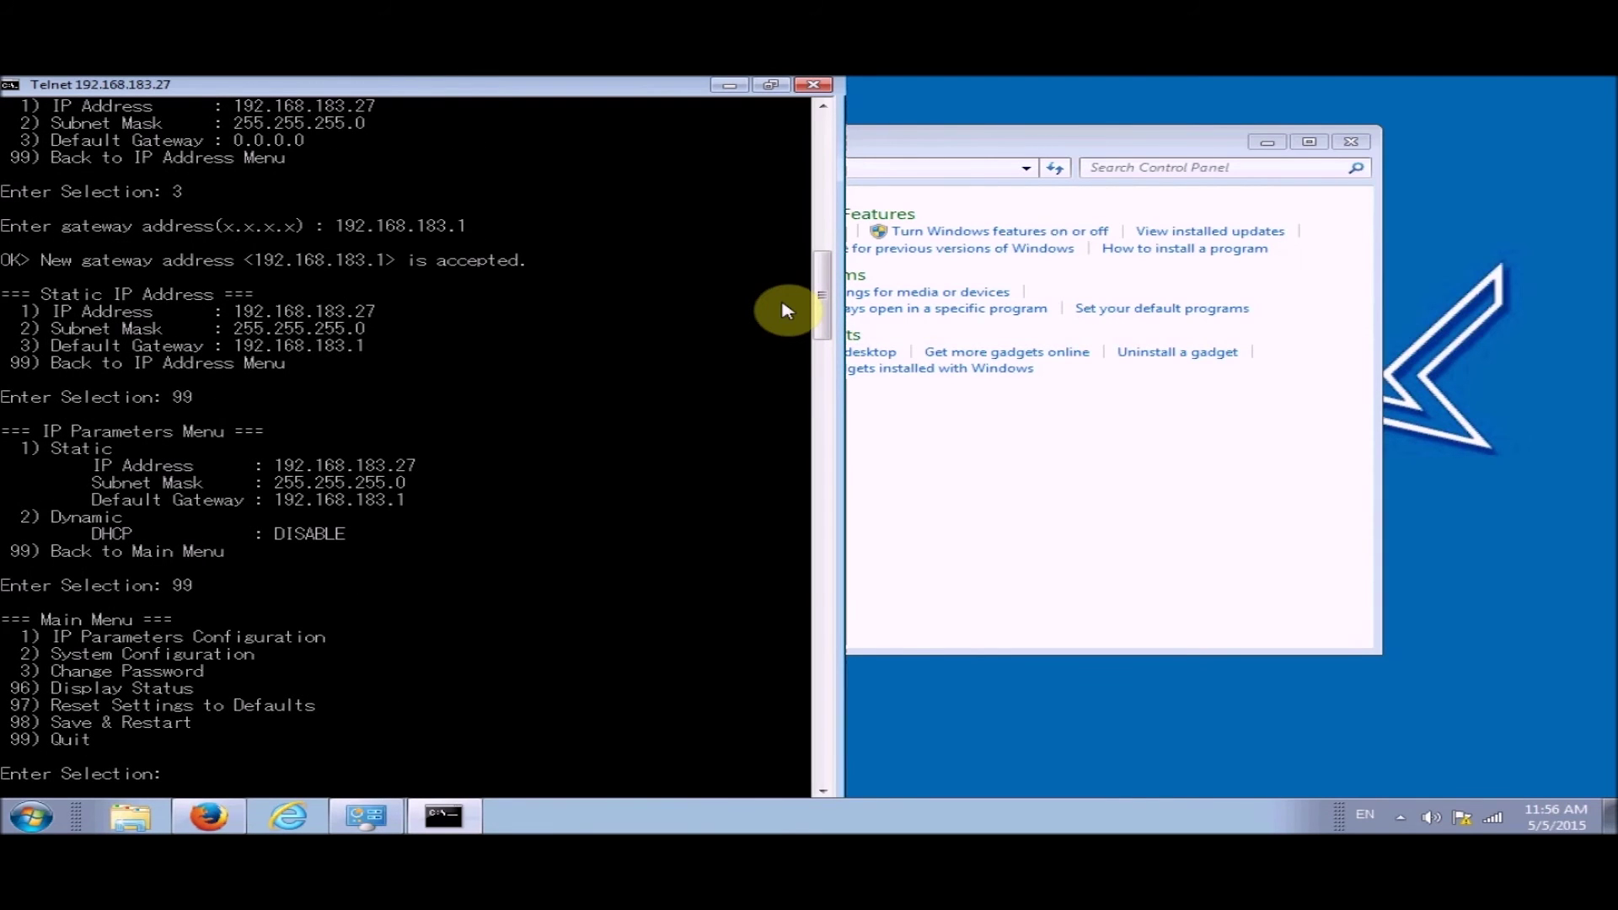
# Open the printer's Save & Restart menu (98) and select option 1
pyautogui.write('98')
pyautogui.press('Return')
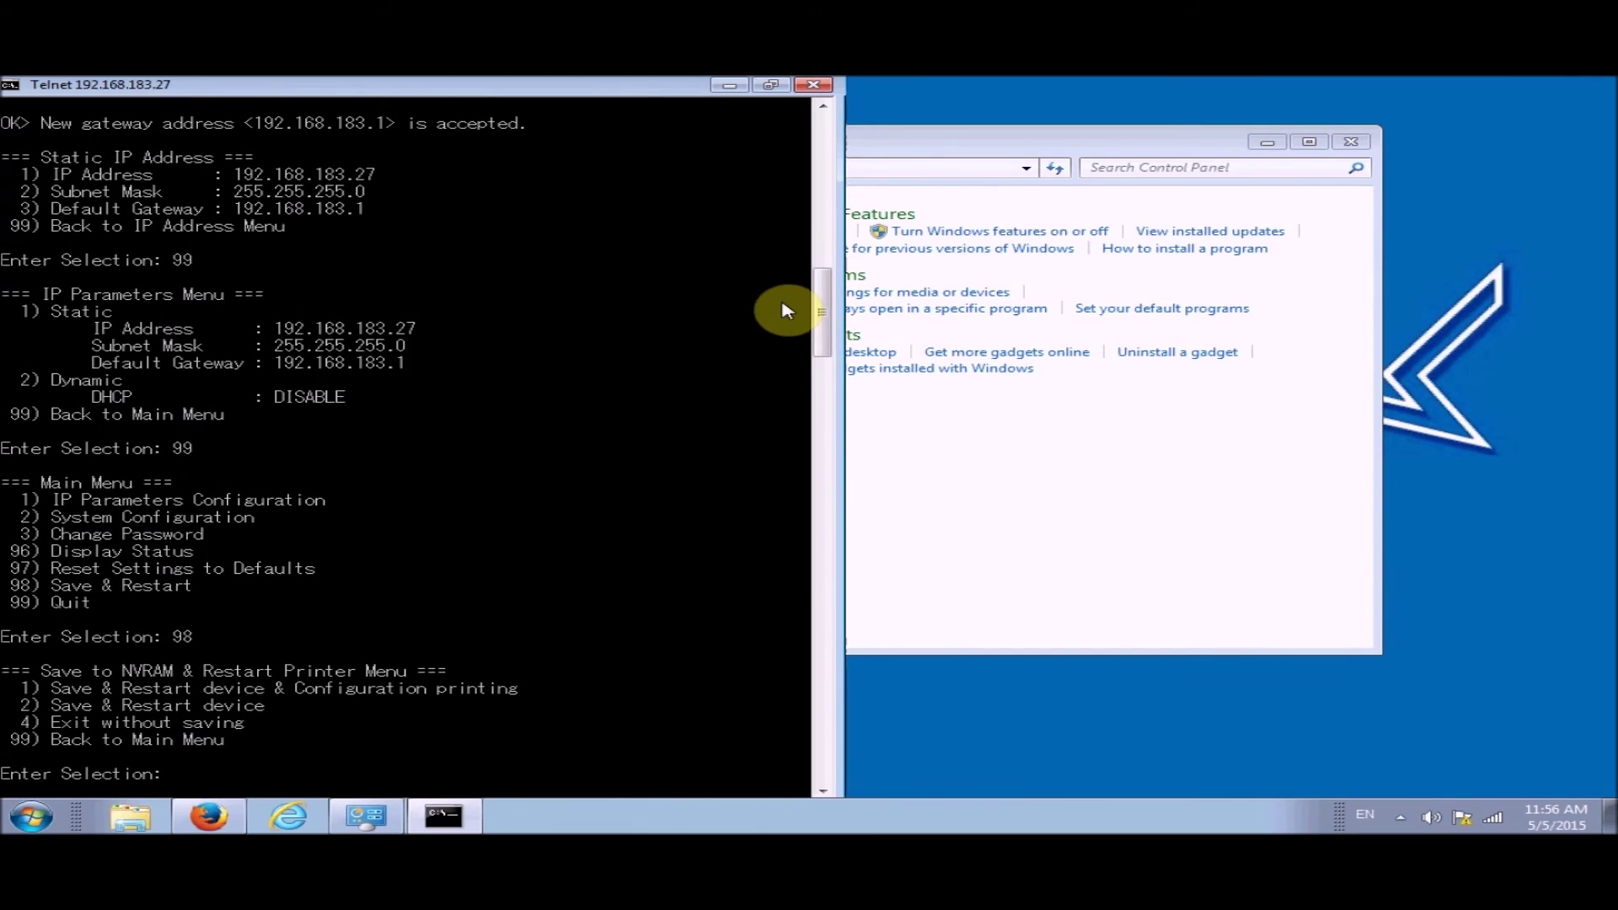
pyautogui.write('1')
# Confirm Save & Restart with configuration printing, ending the Telnet connection
pyautogui.press('Return')
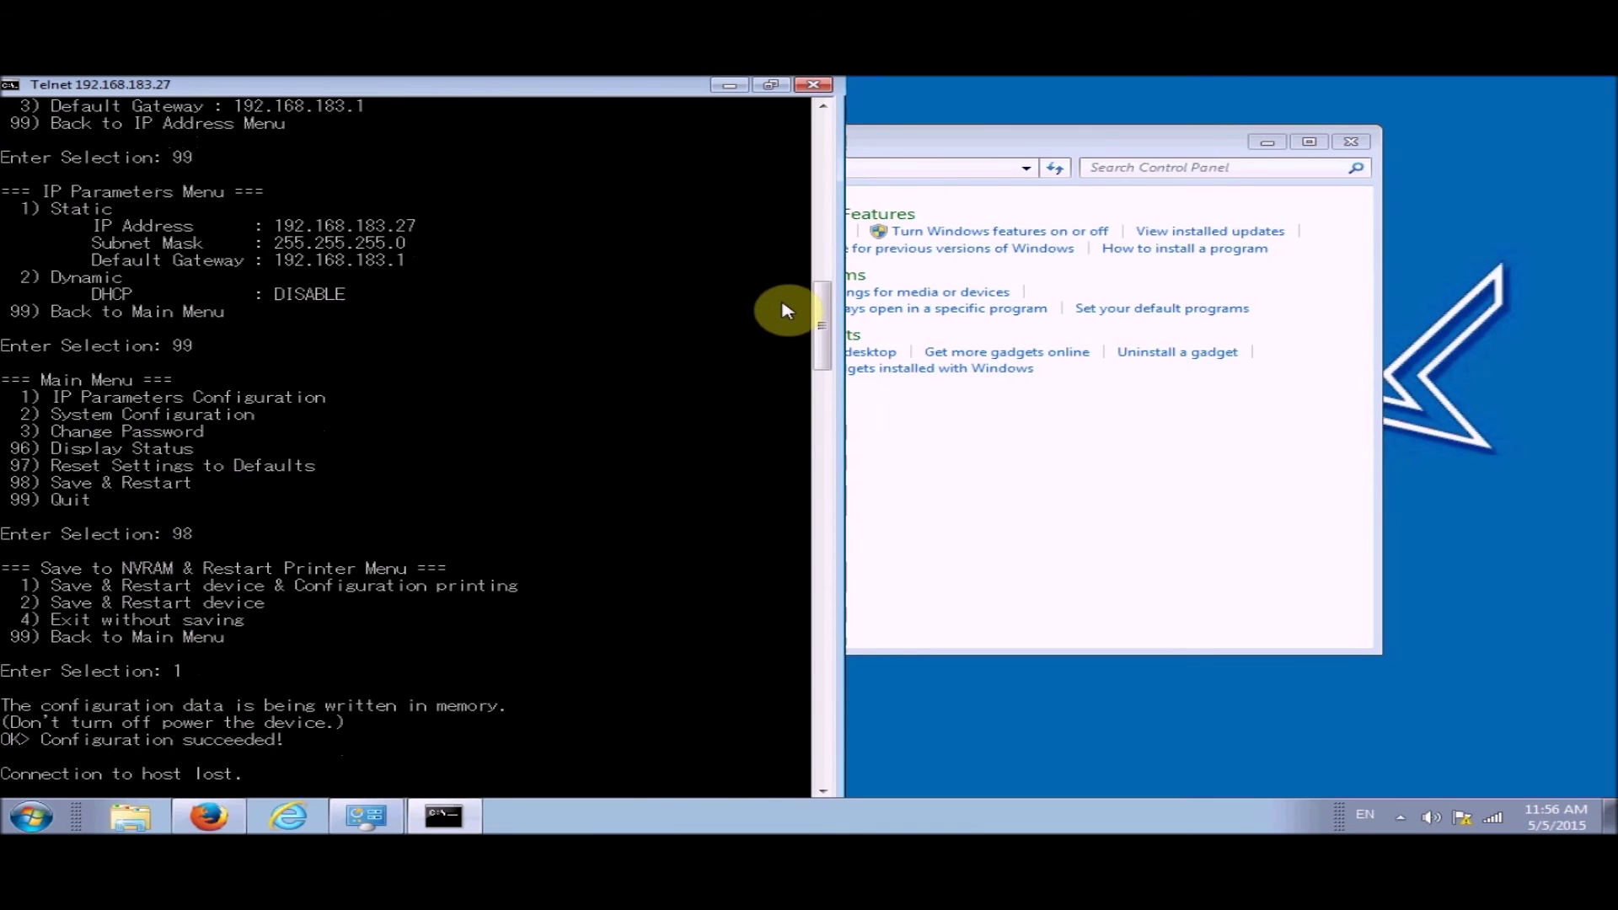